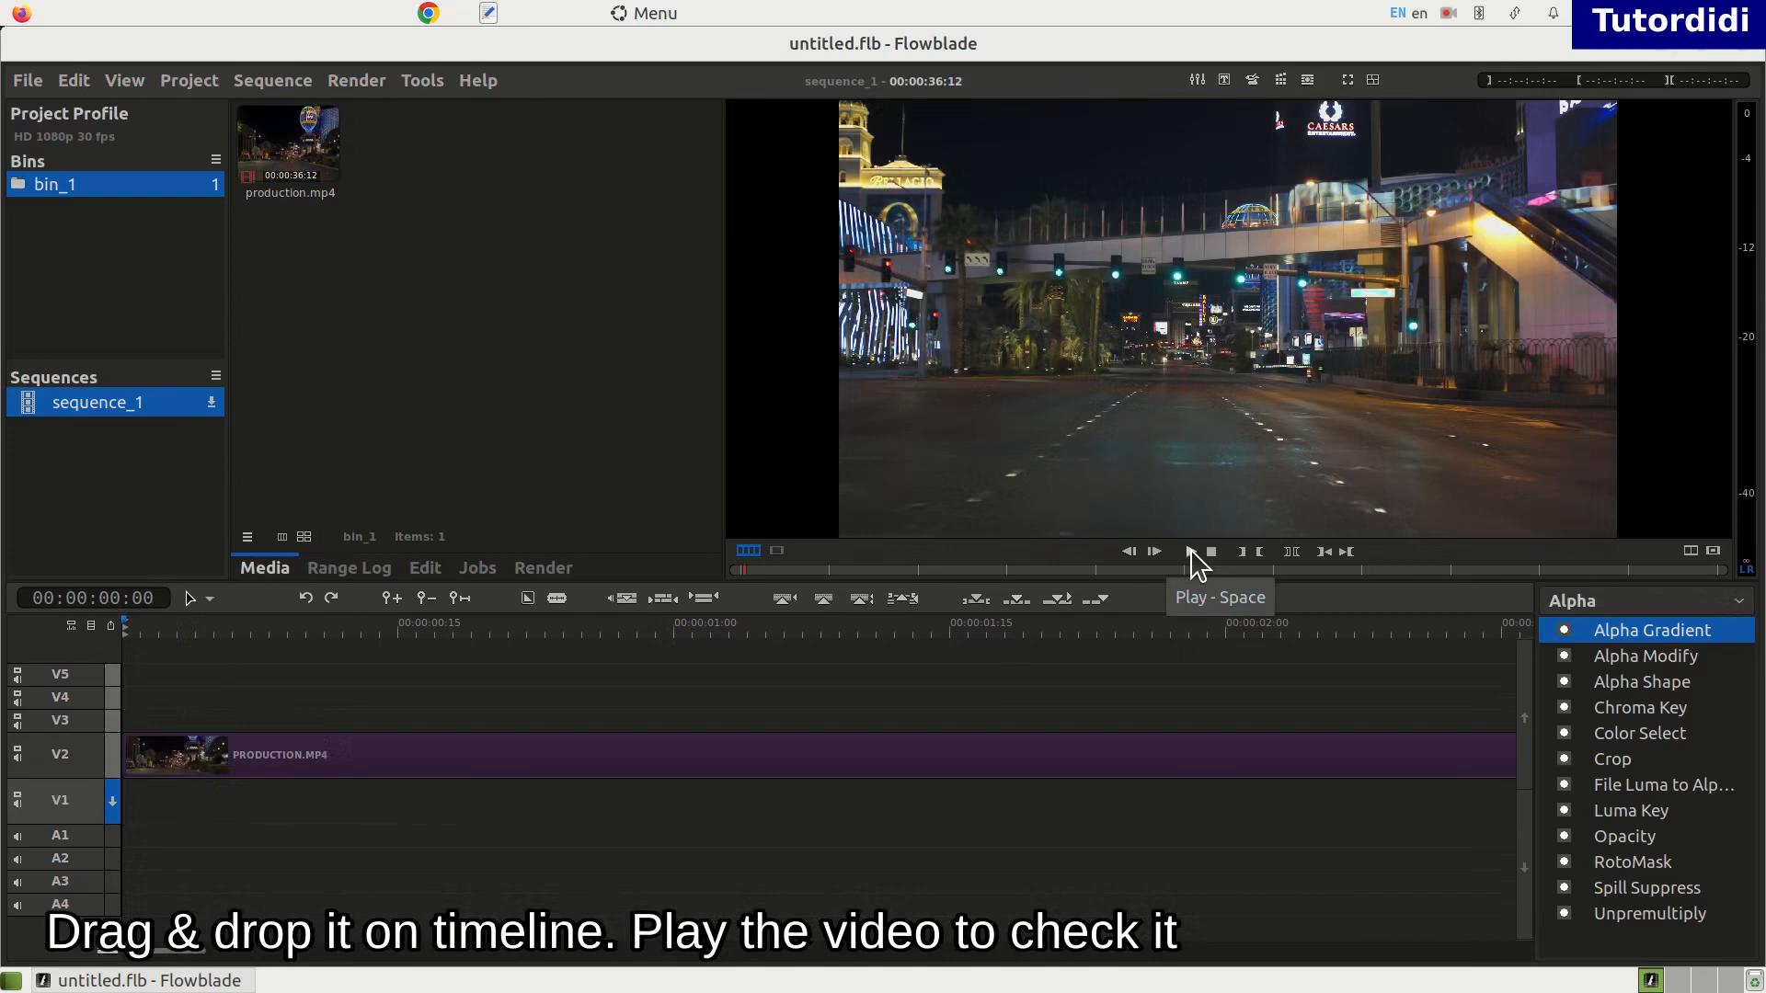
click(1072, 772)
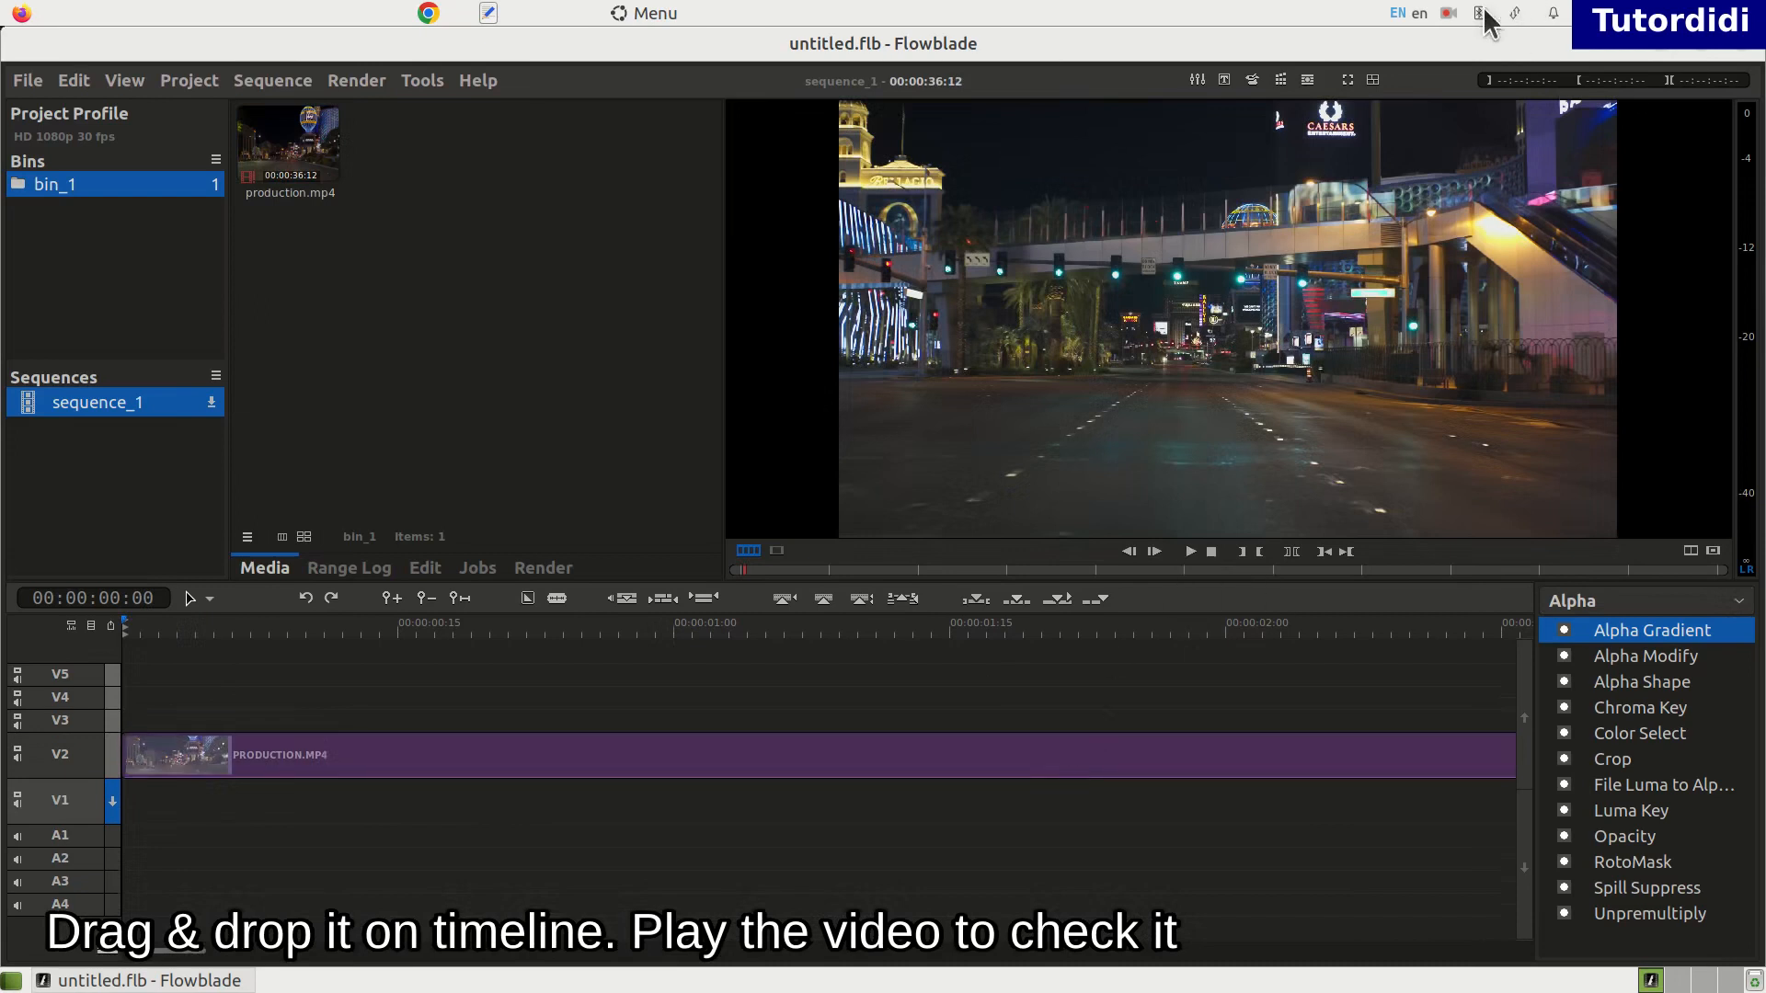
click(1450, 13)
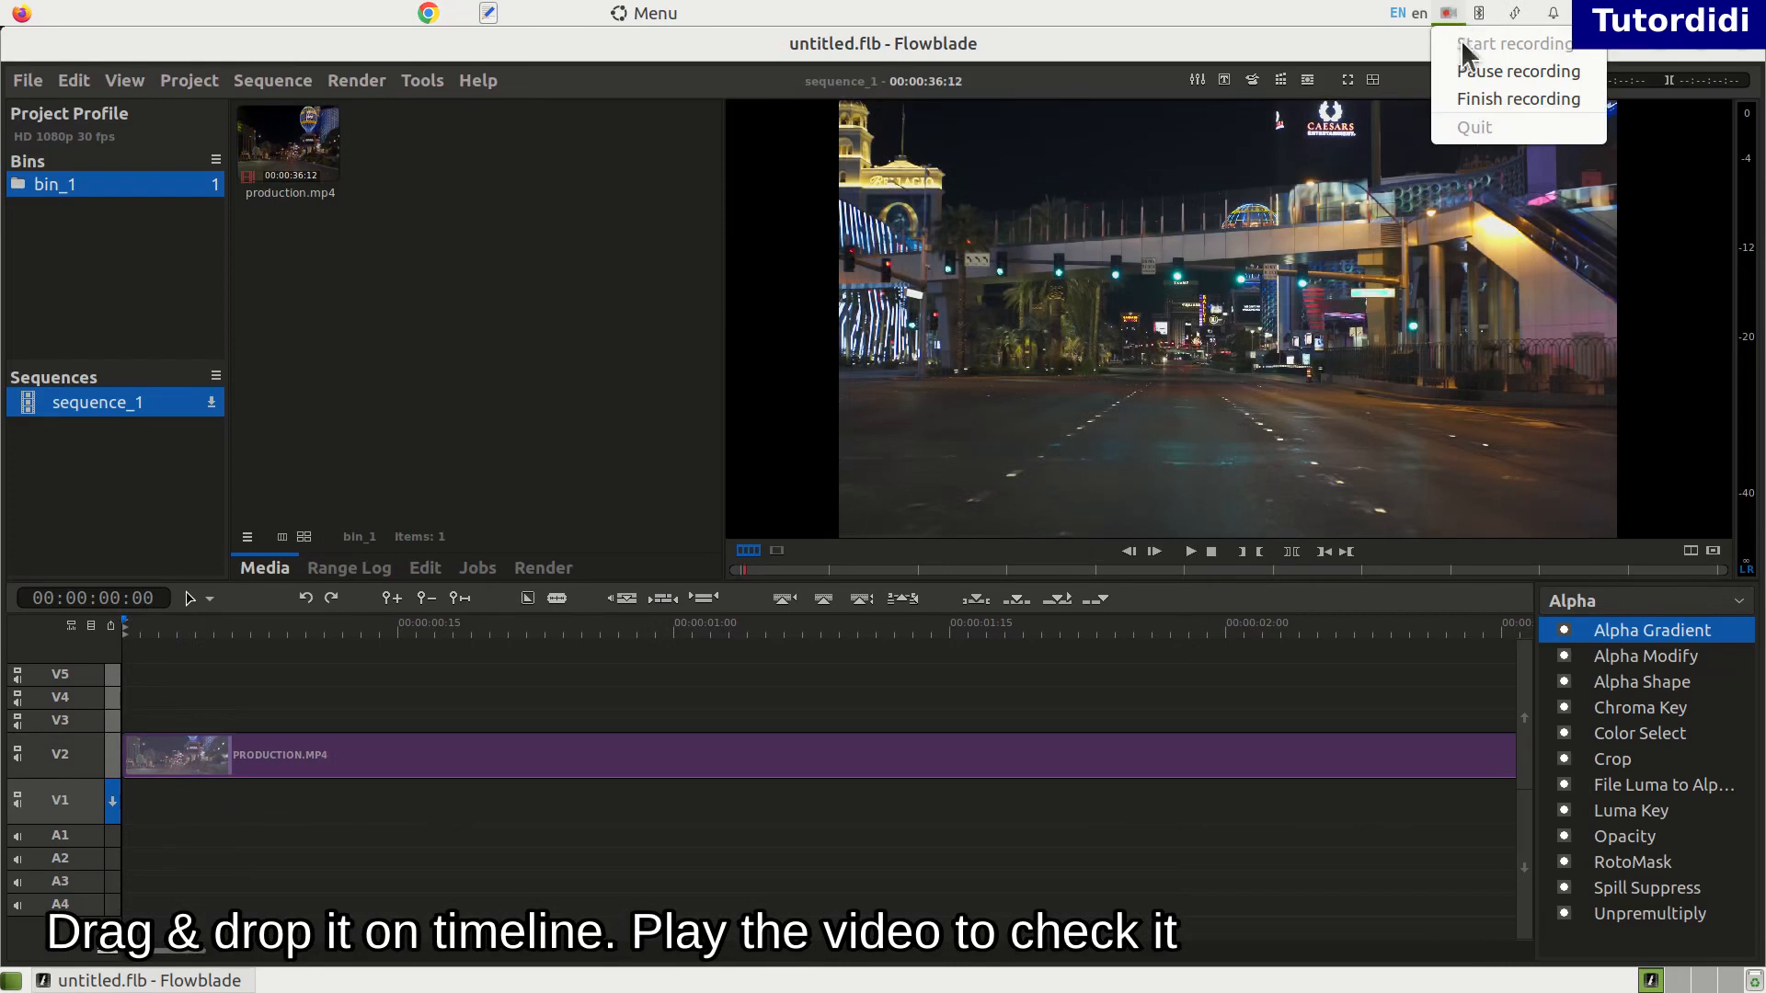
click(1486, 67)
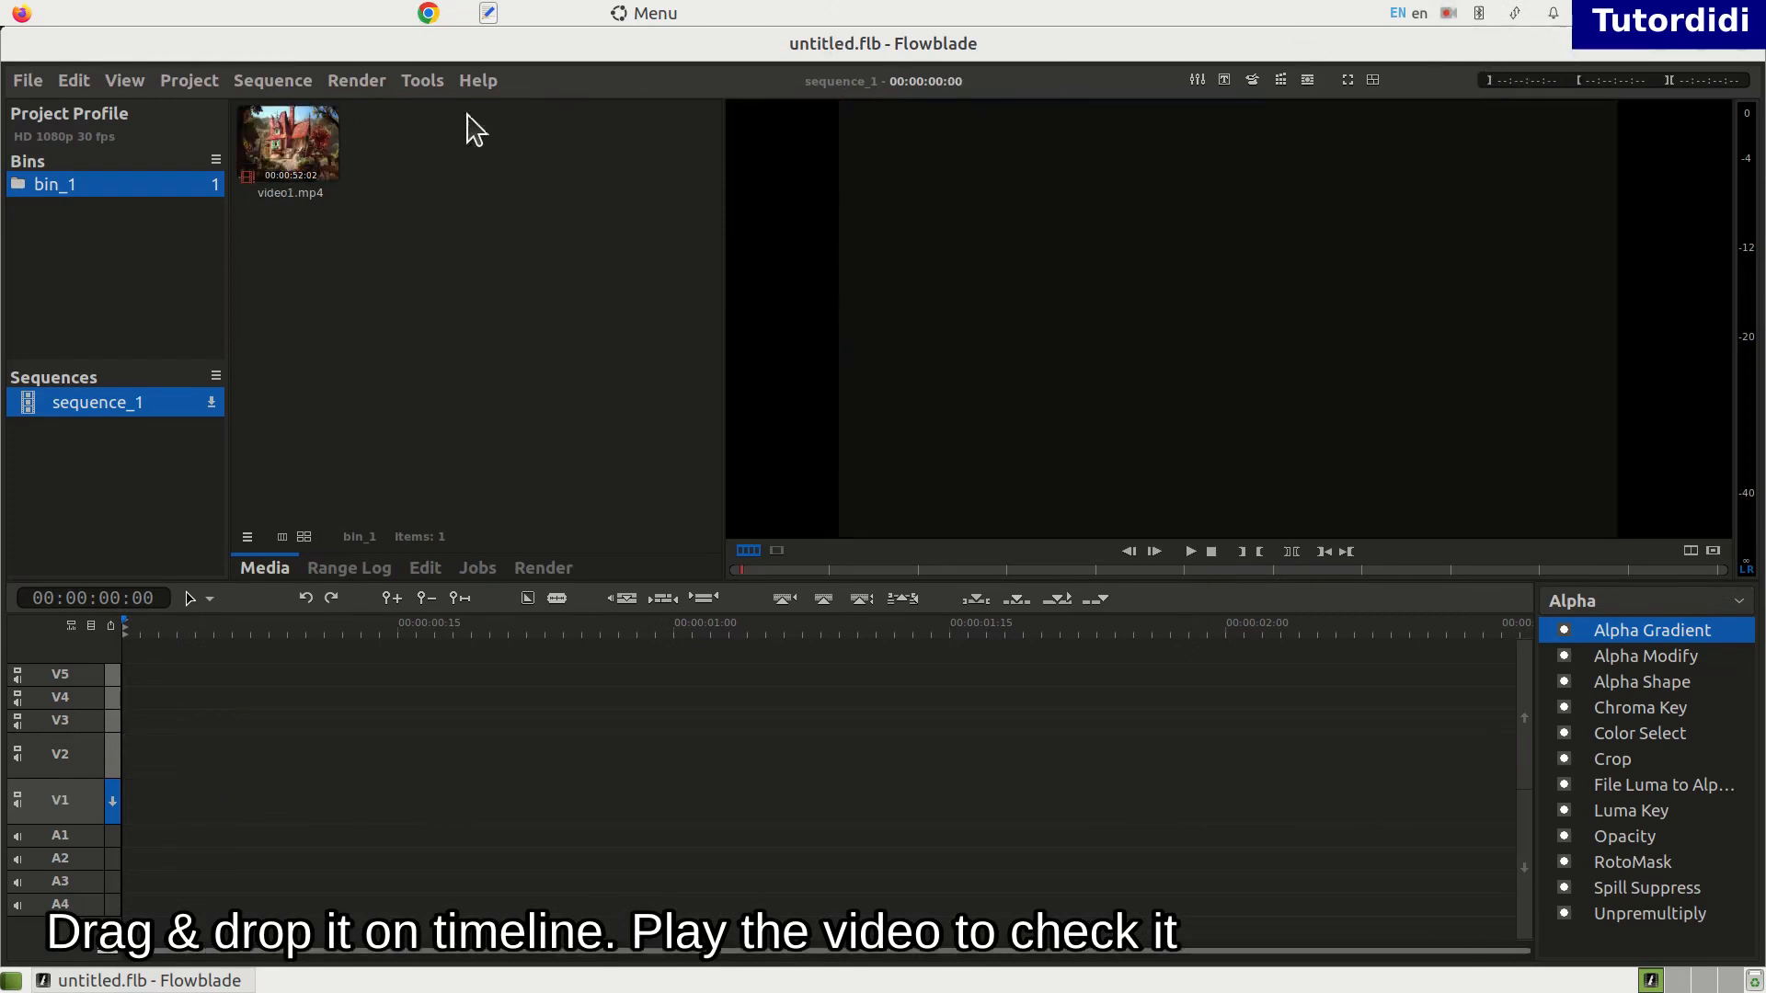
- Place video1.mp4 from the media bin on track V3 of the timeline and preview its playback
drag(308, 156, 198, 740)
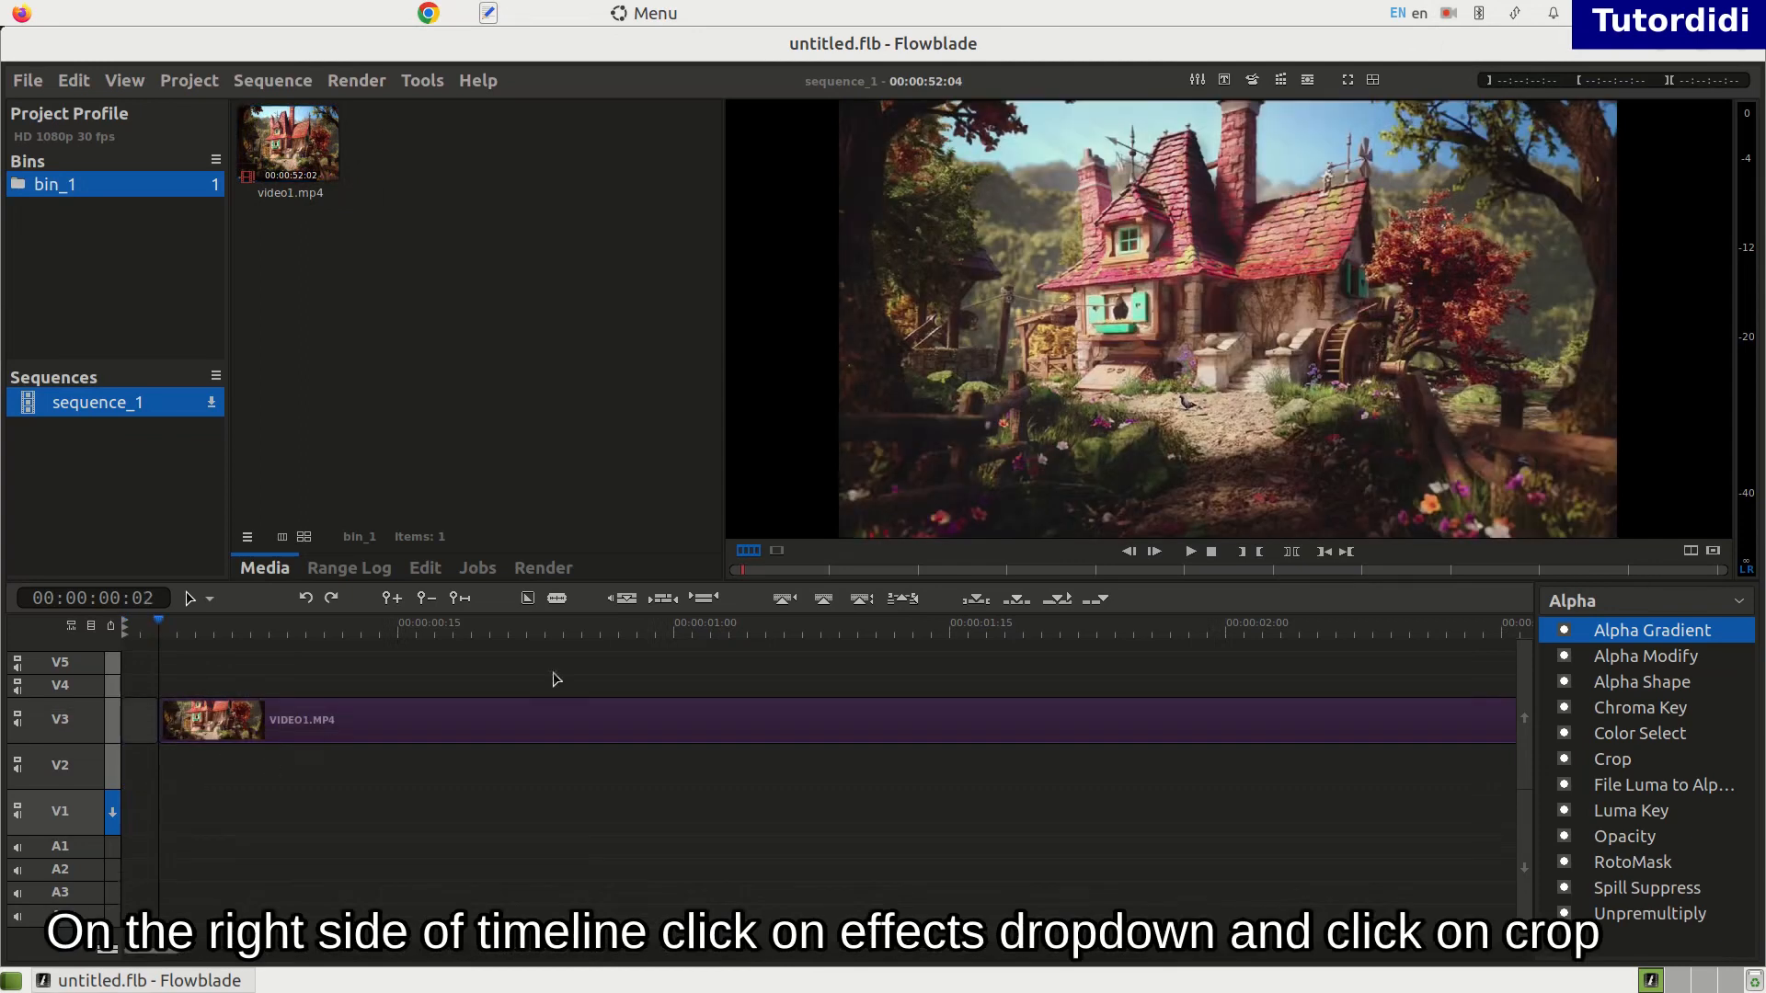
click(1191, 555)
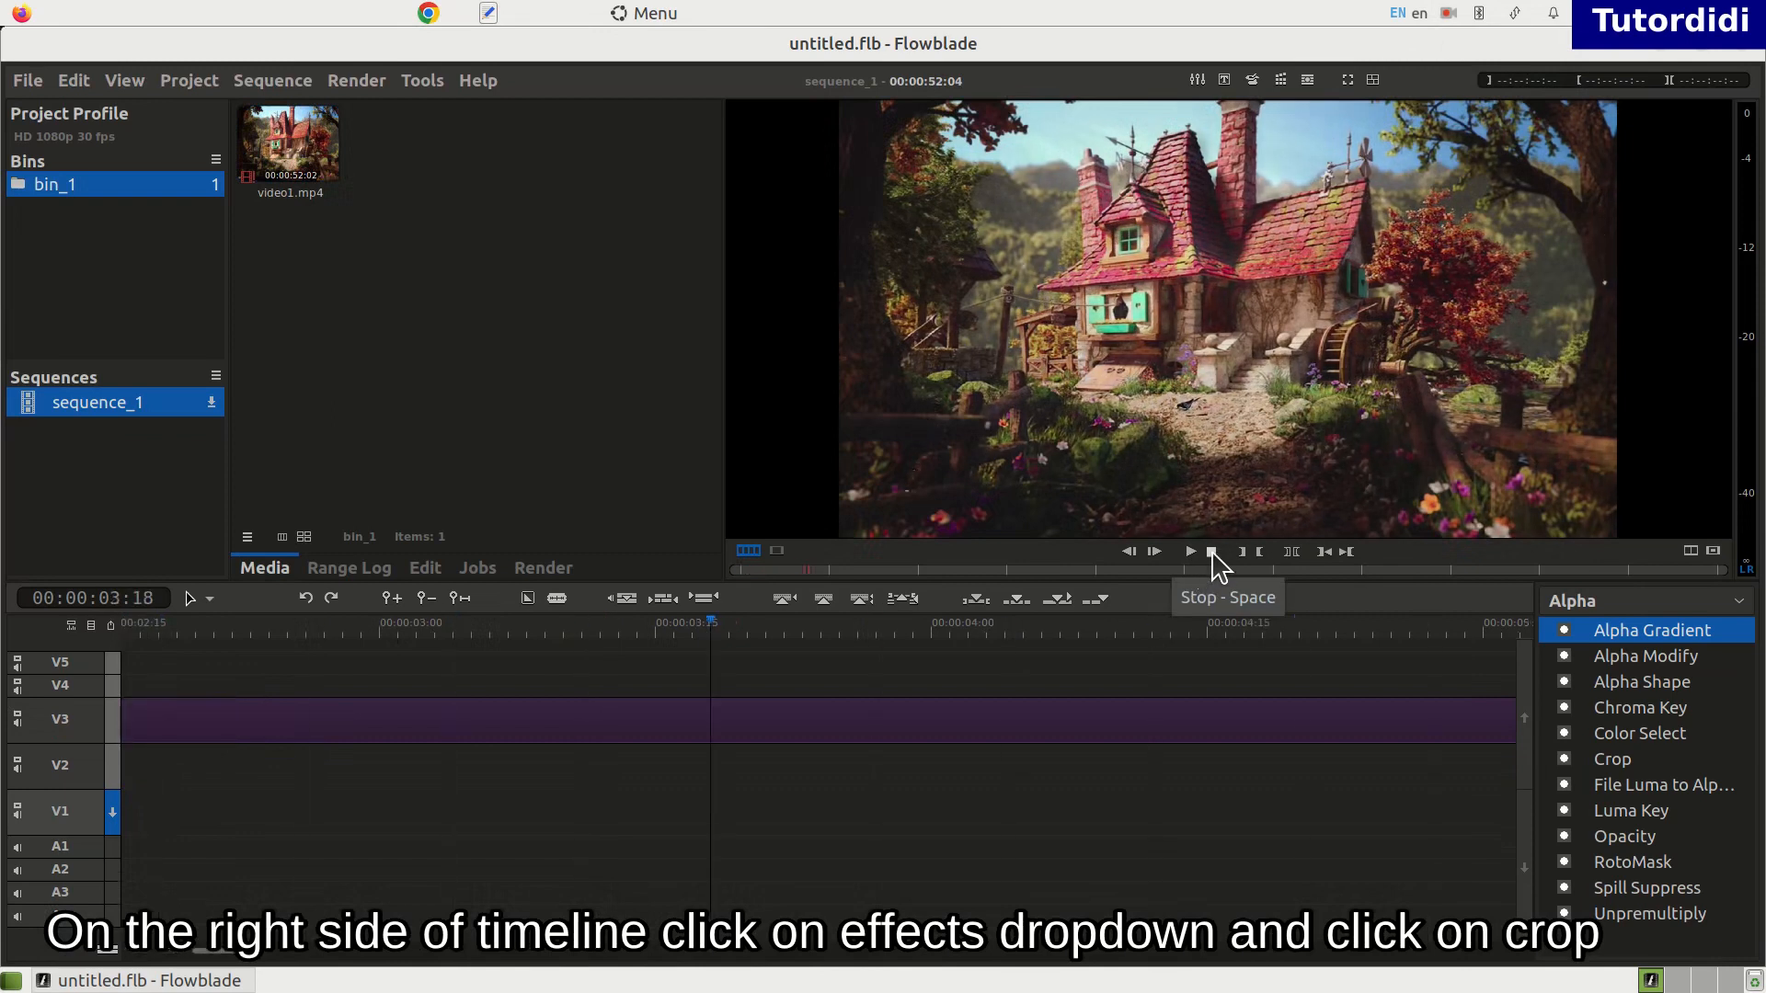
click(1212, 553)
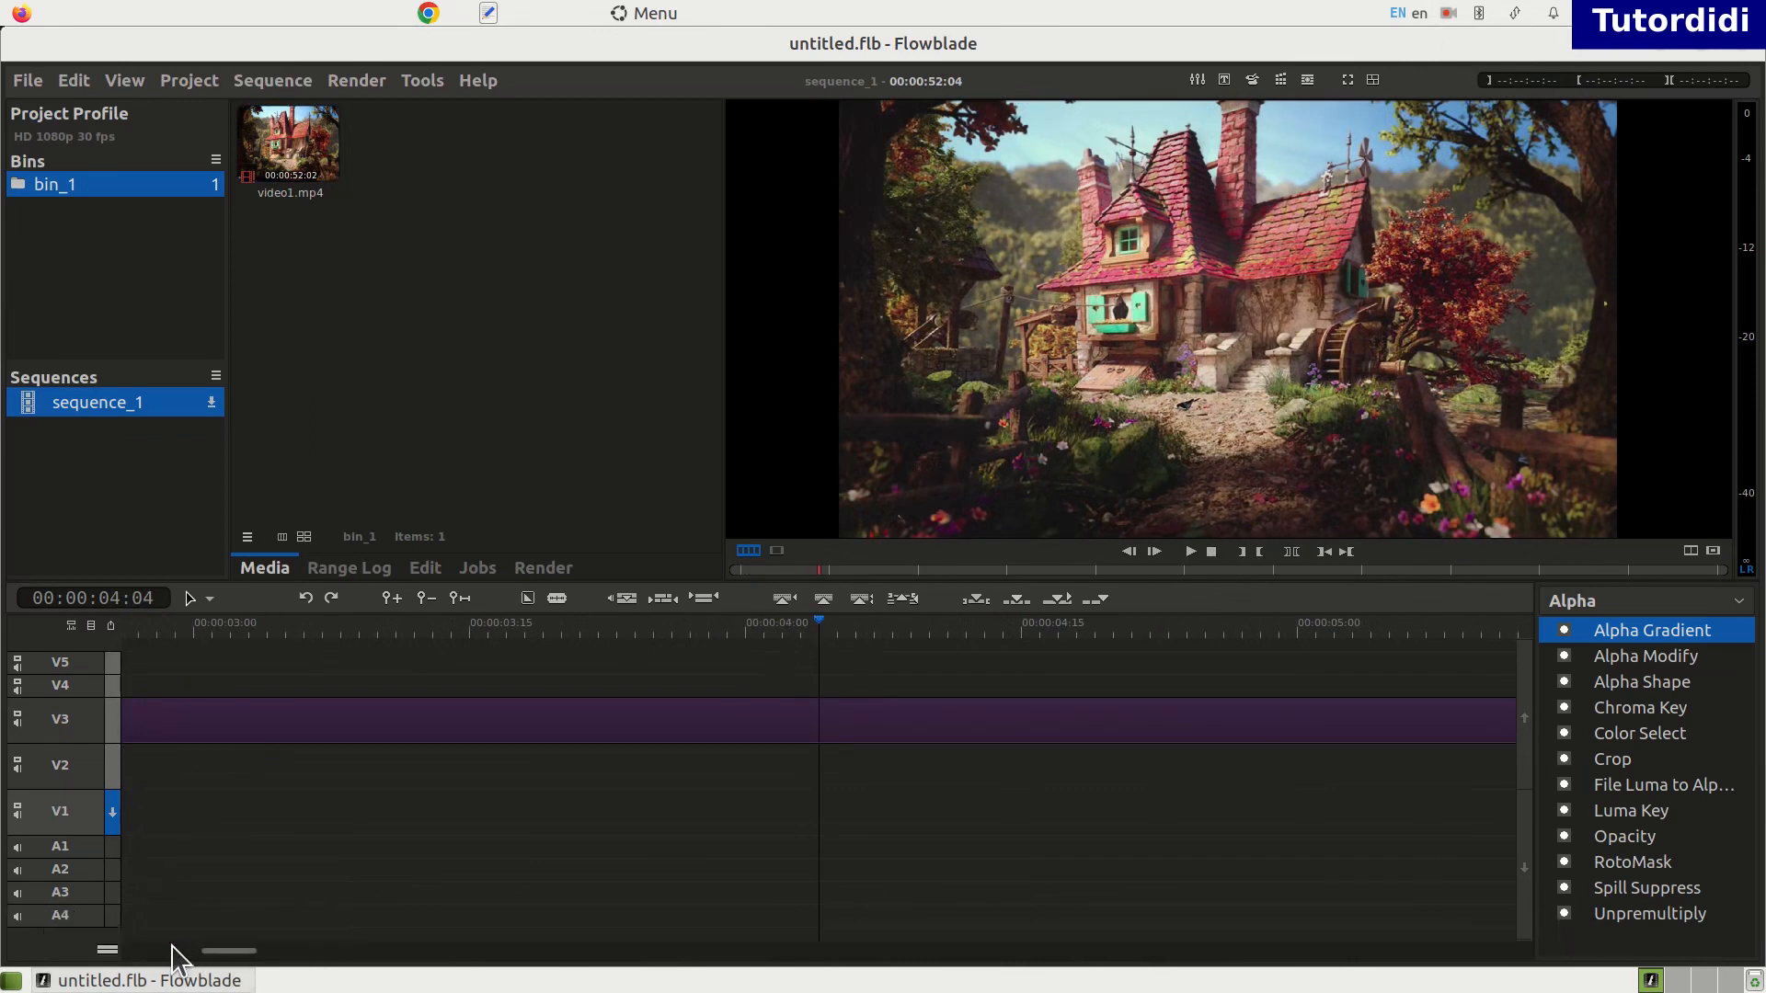
- Move the playhead to 00:00:00:04 and apply the Crop effect from the Alpha category to the clip on V3
drag(221, 953, 171, 953)
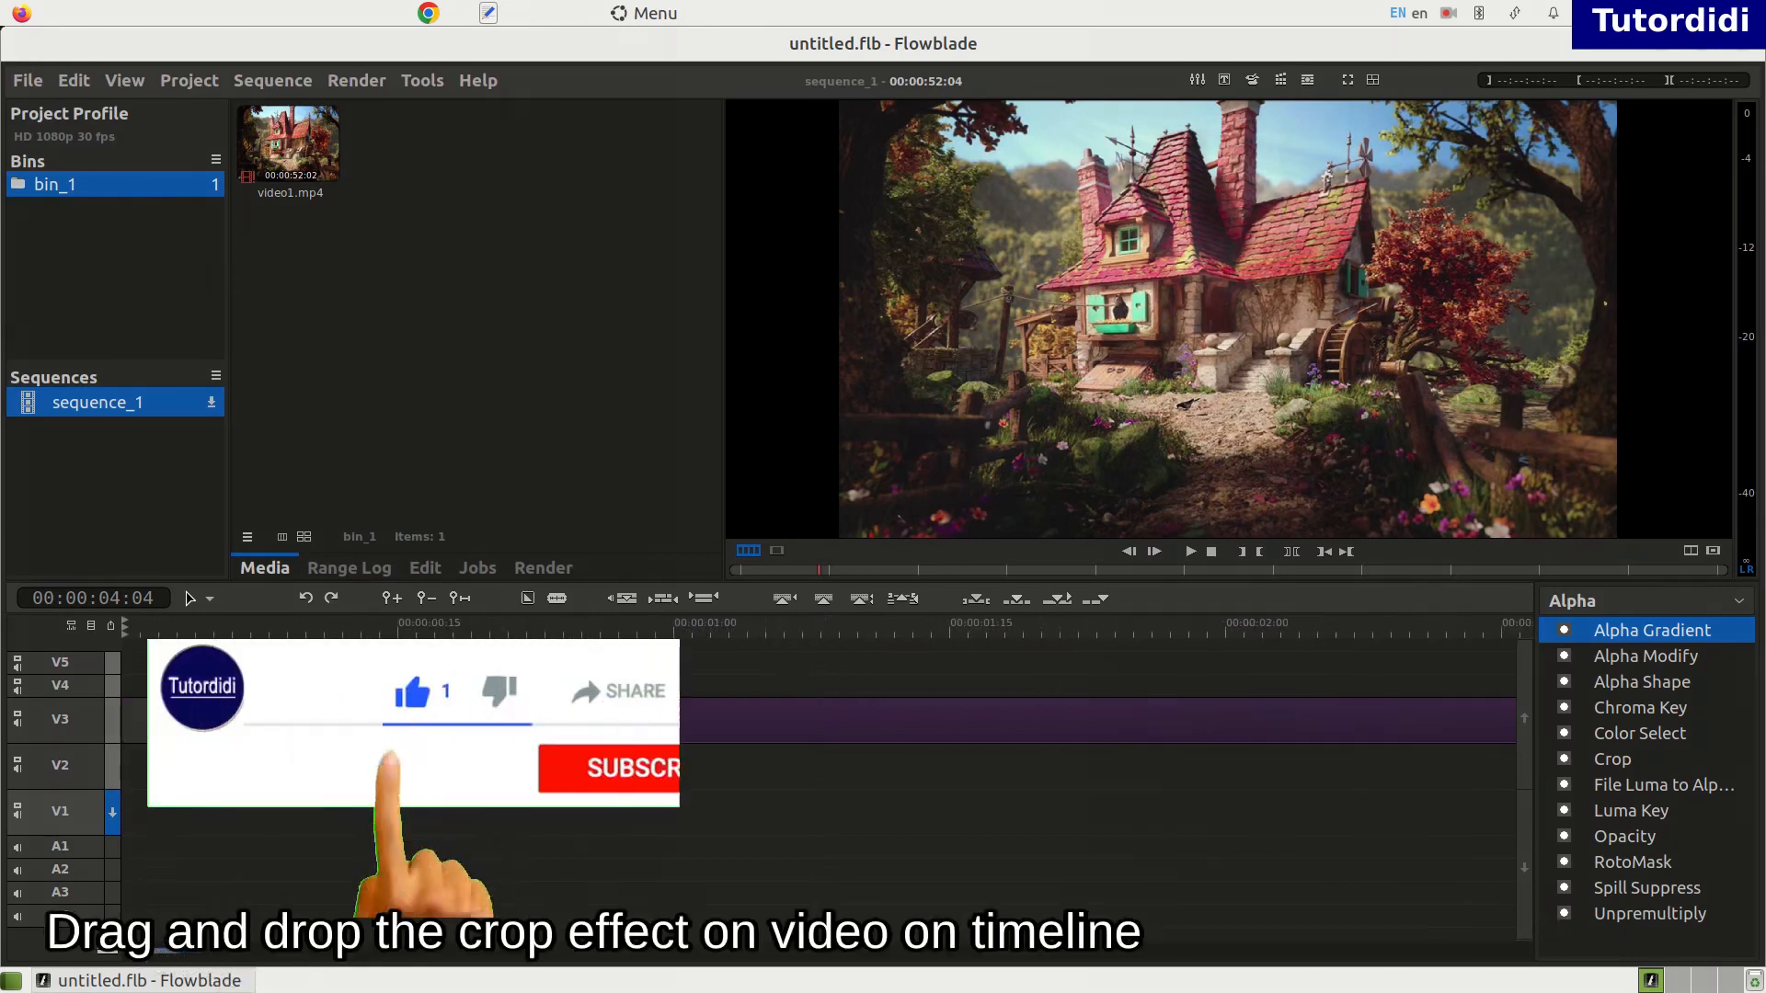
click(211, 633)
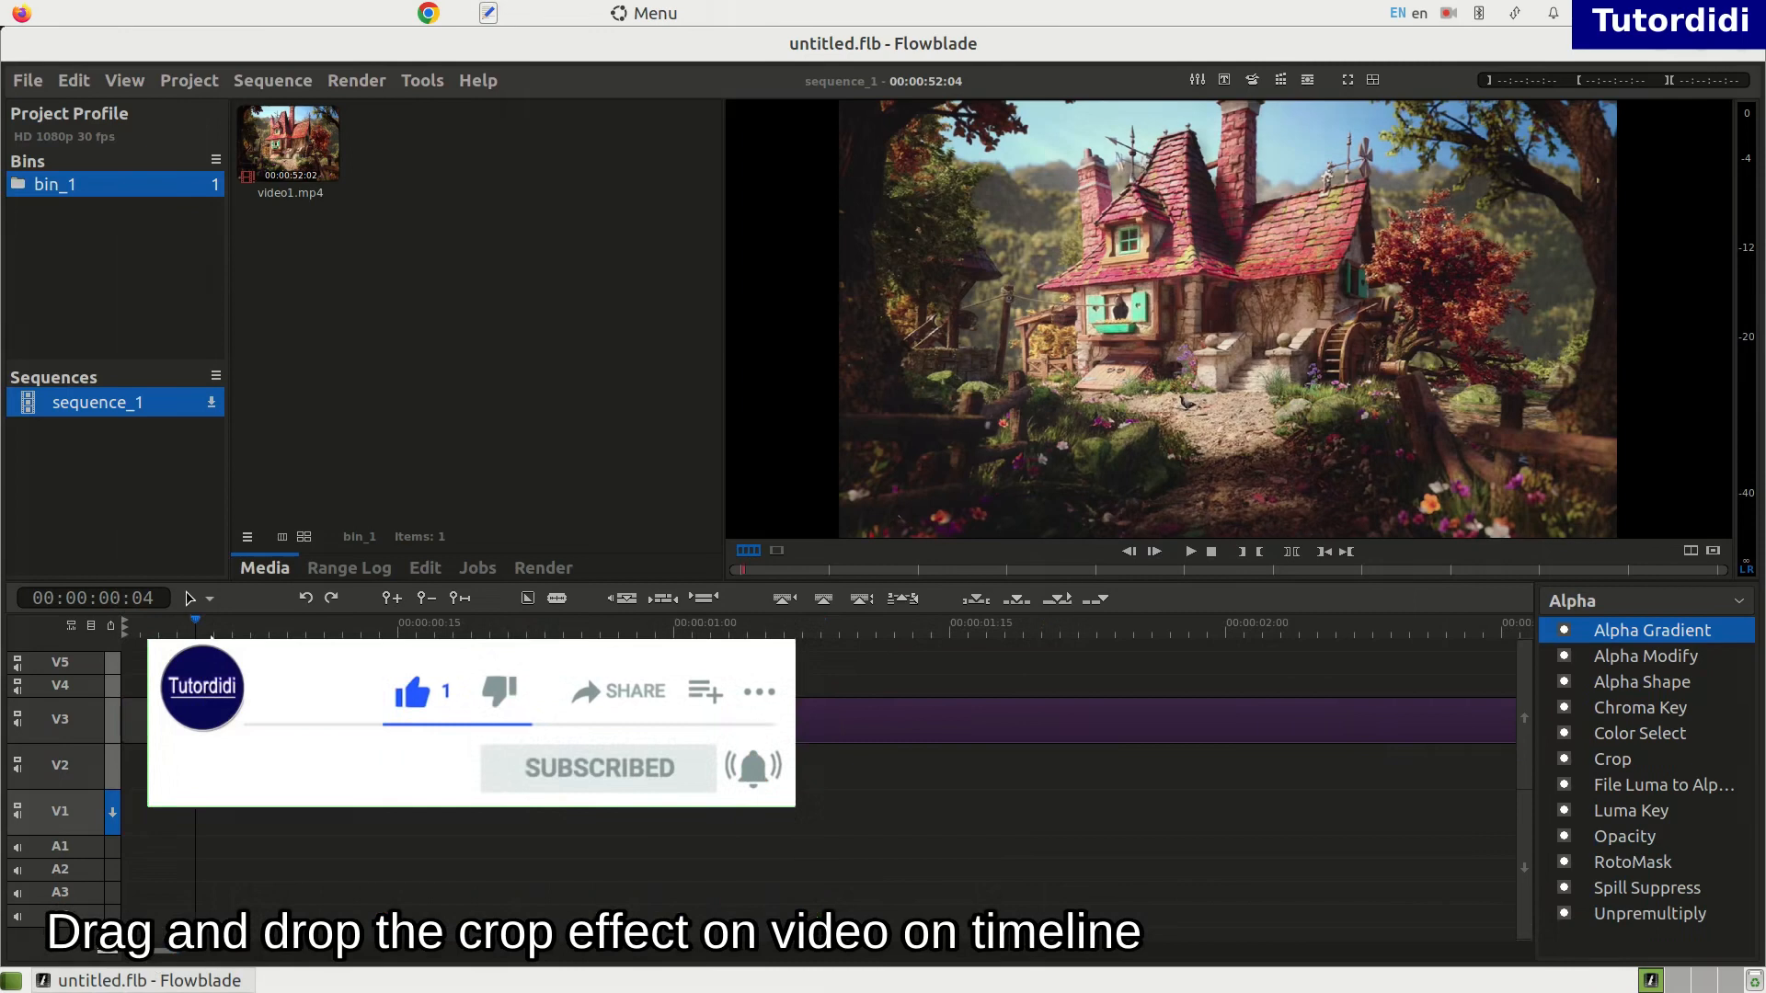
click(1729, 604)
click(1624, 604)
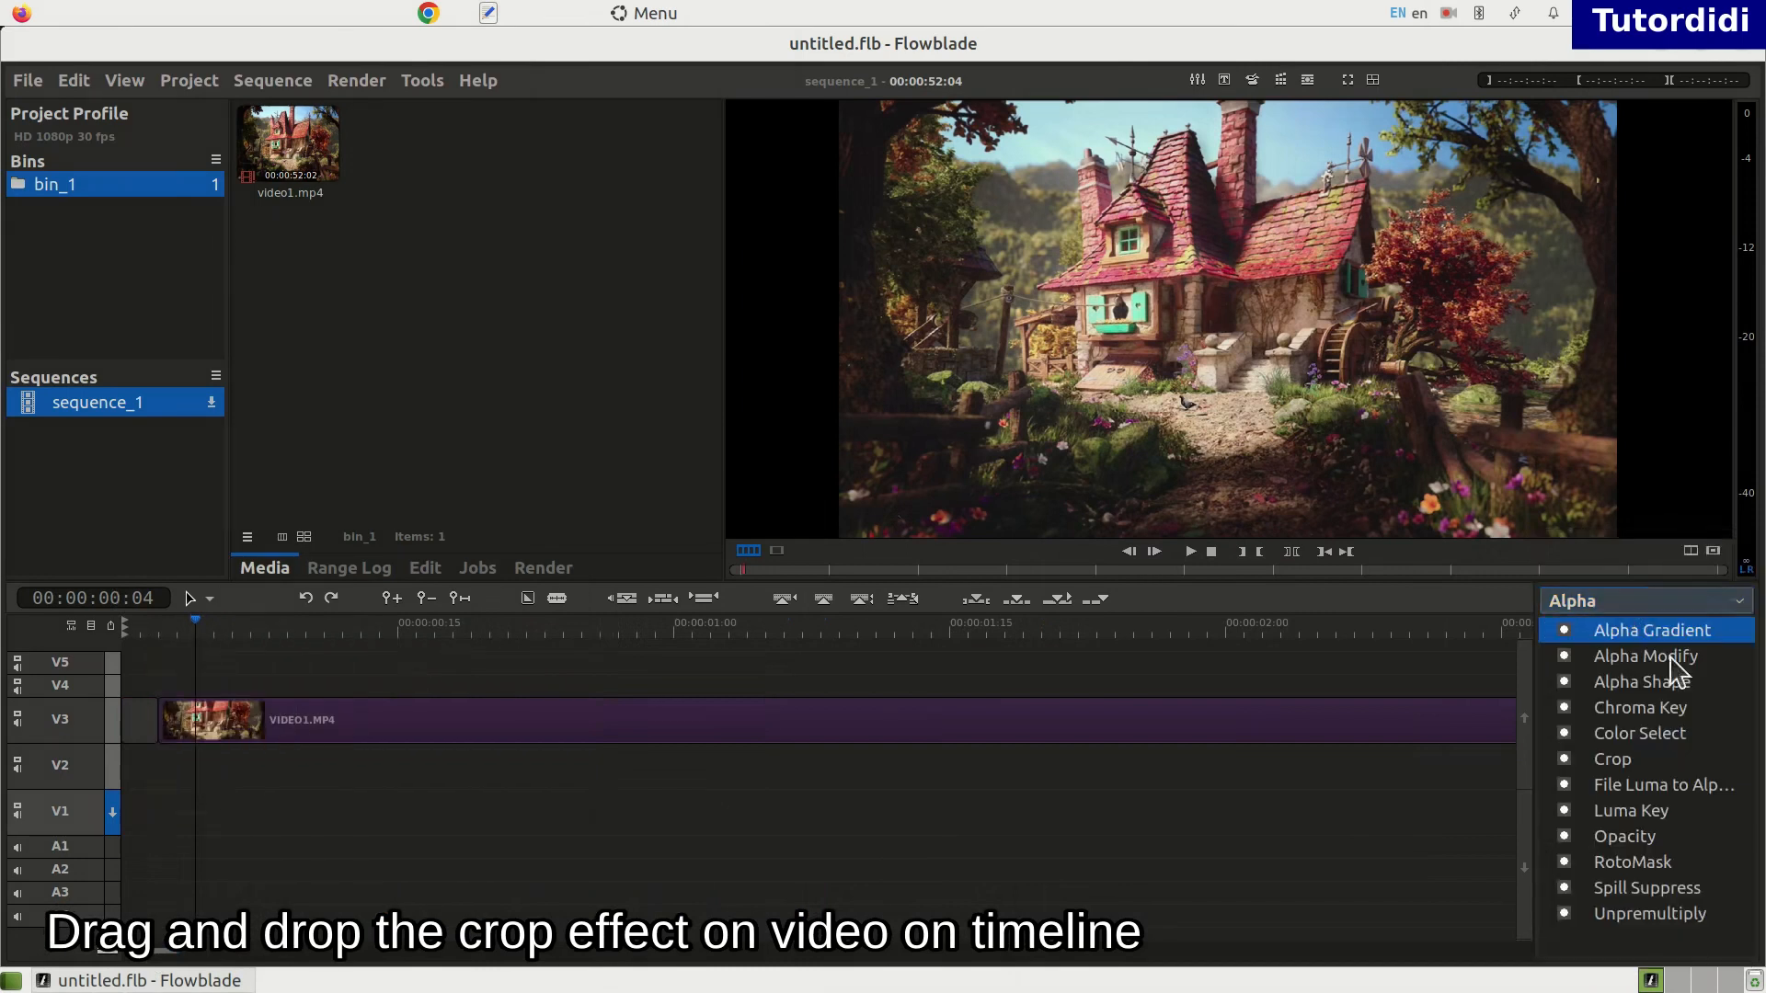
drag(1614, 760, 565, 735)
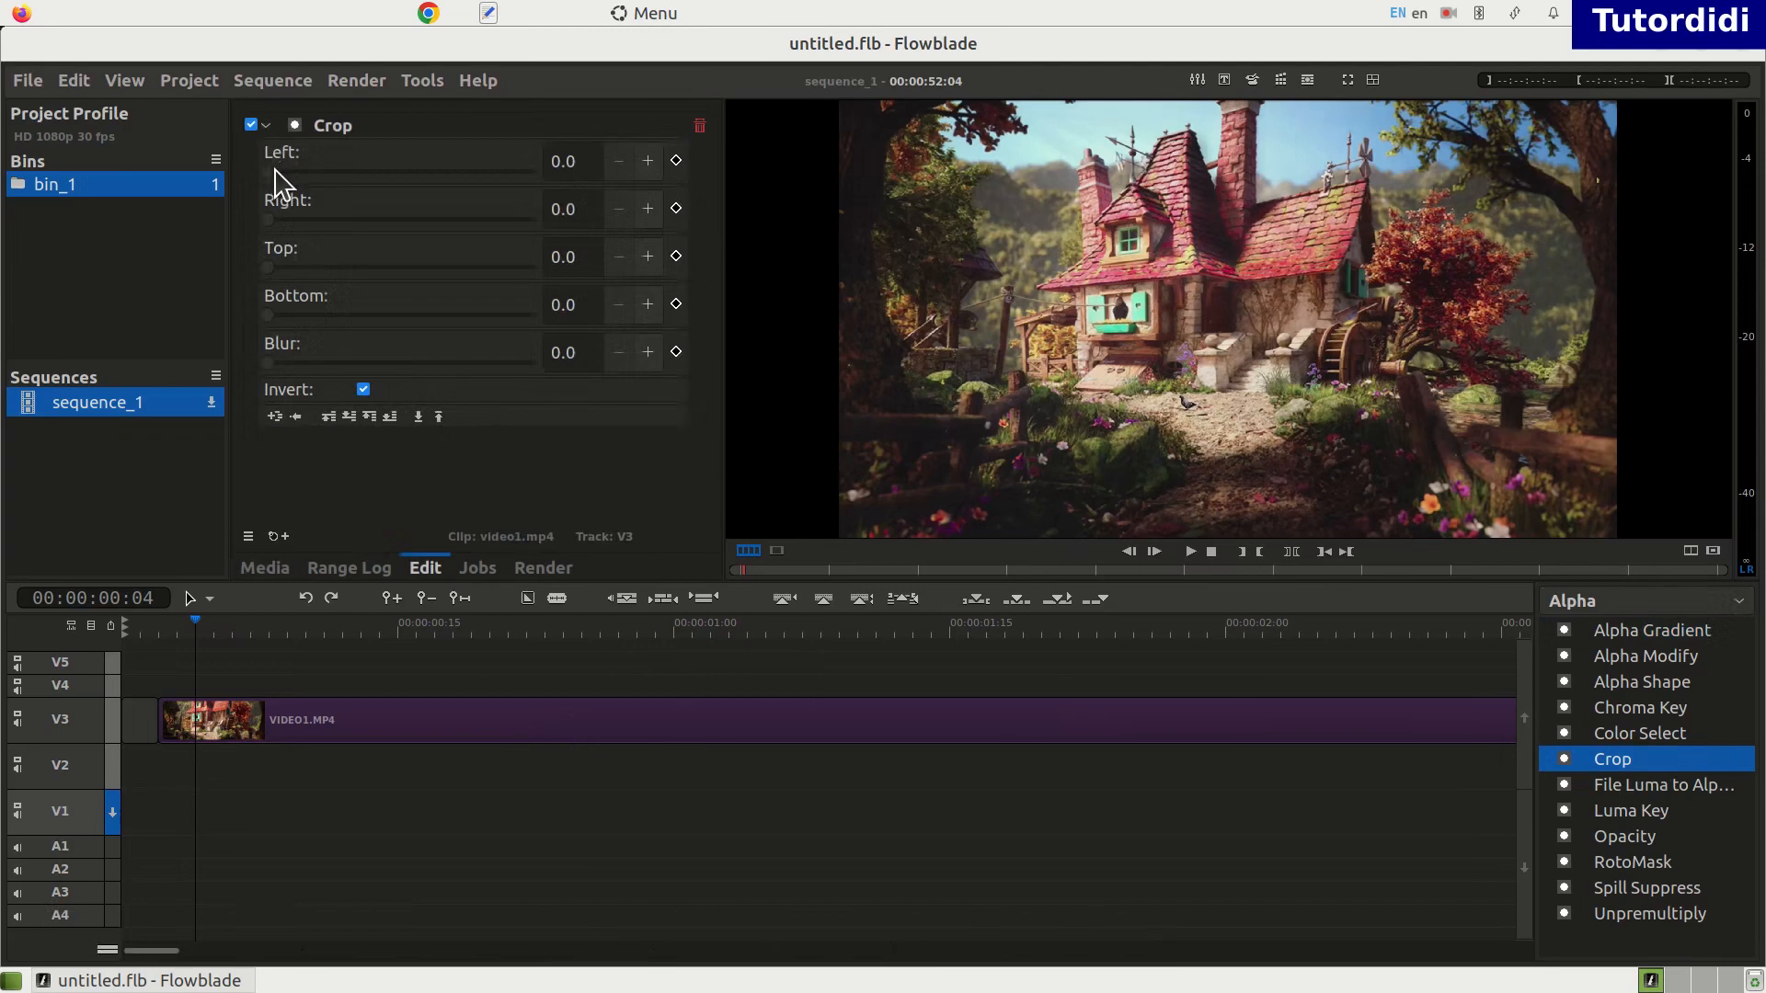
- Set the Crop effect to Left 21.5, Right 21.1, Top 9.9, Bottom 10.9 and Blur 10.9, and preview the clip briefly
drag(309, 172, 327, 175)
drag(274, 221, 295, 363)
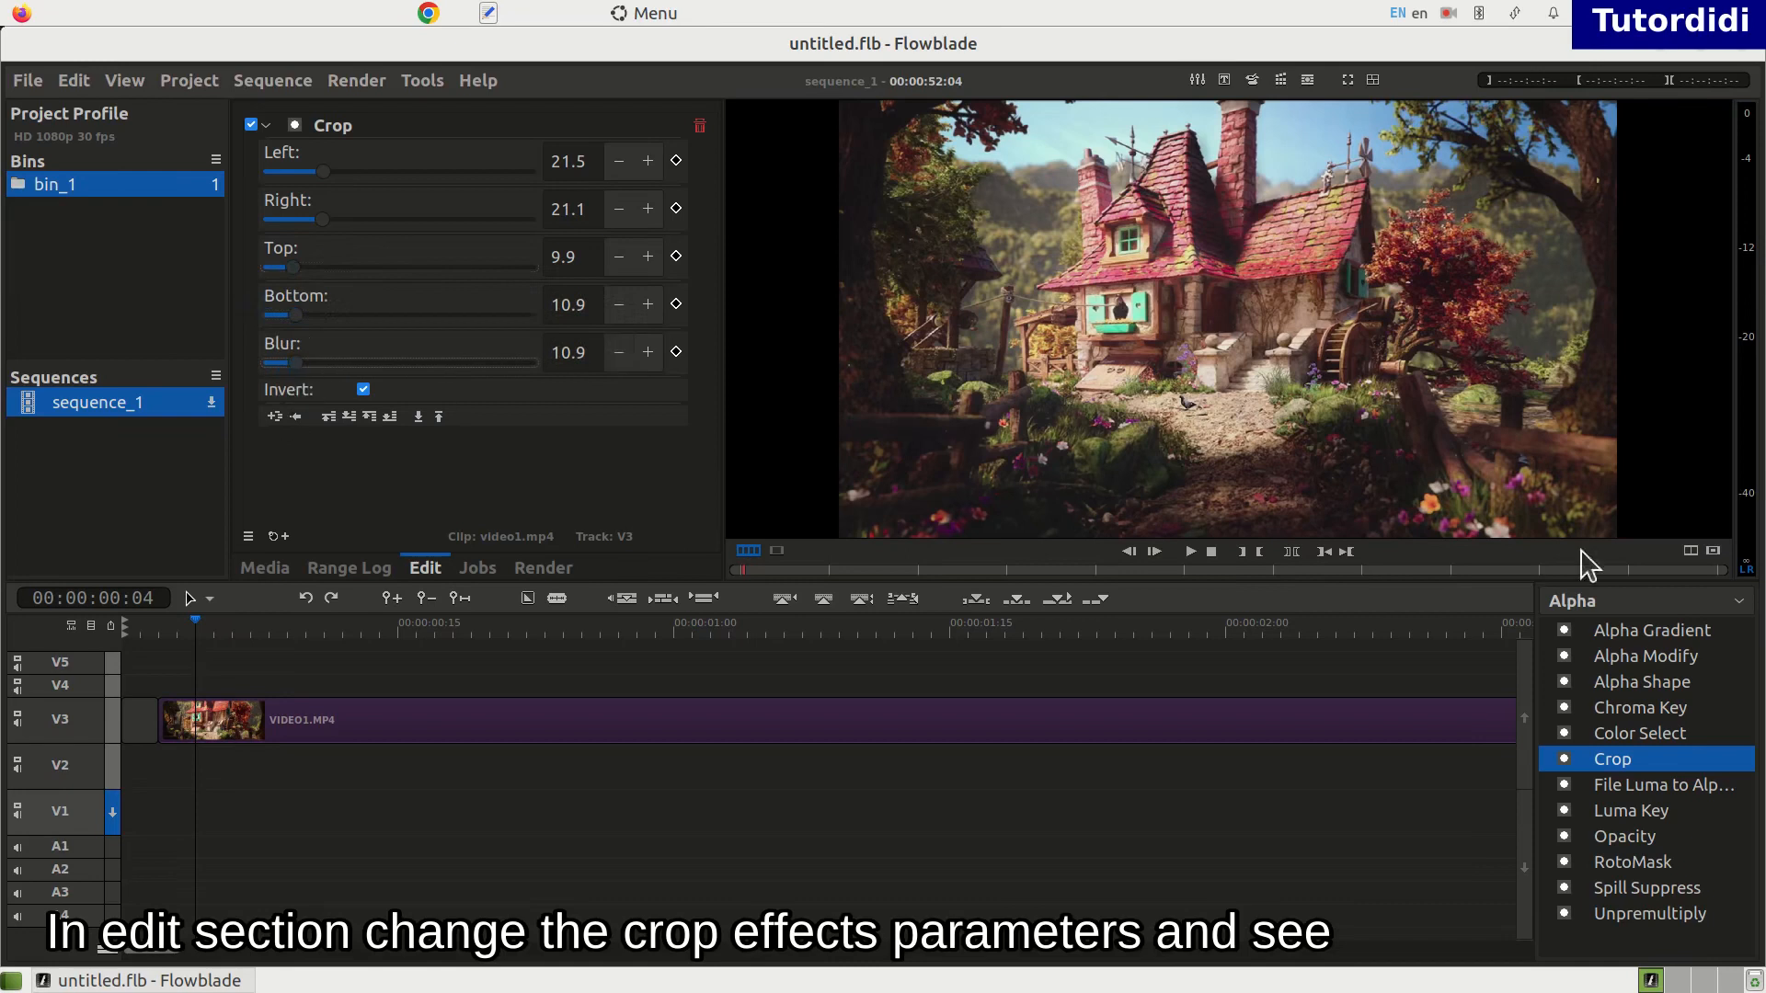
click(1194, 552)
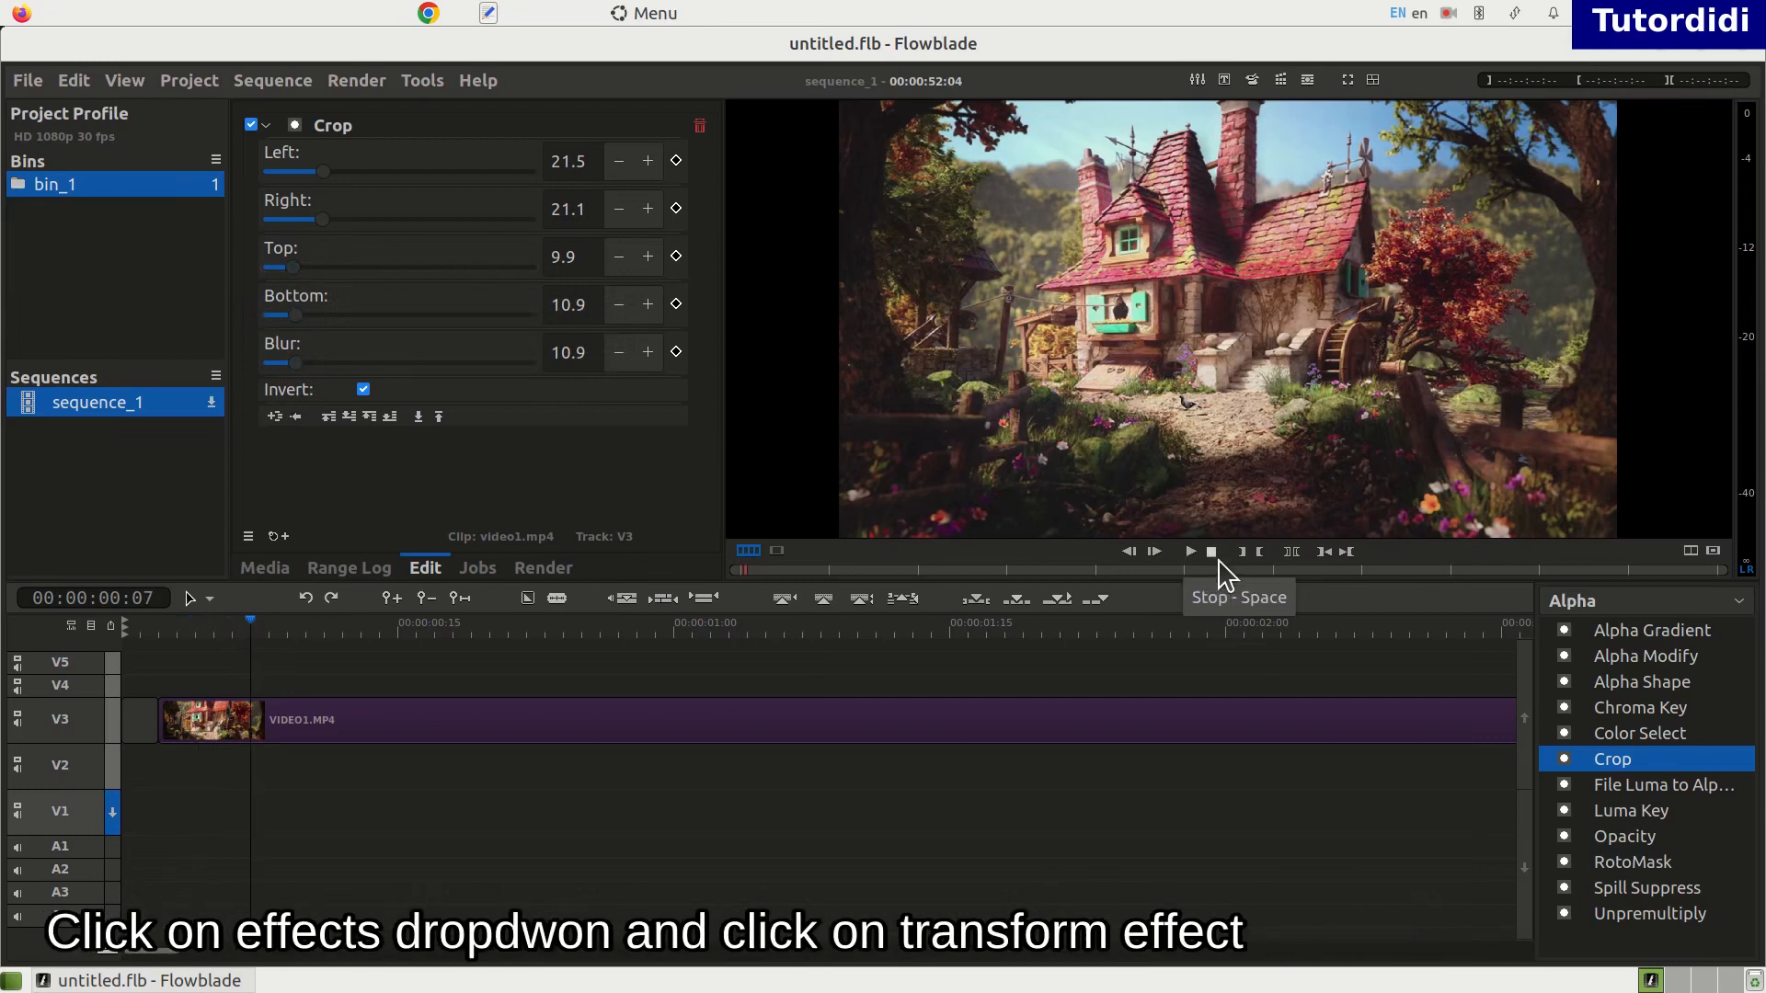
click(1219, 565)
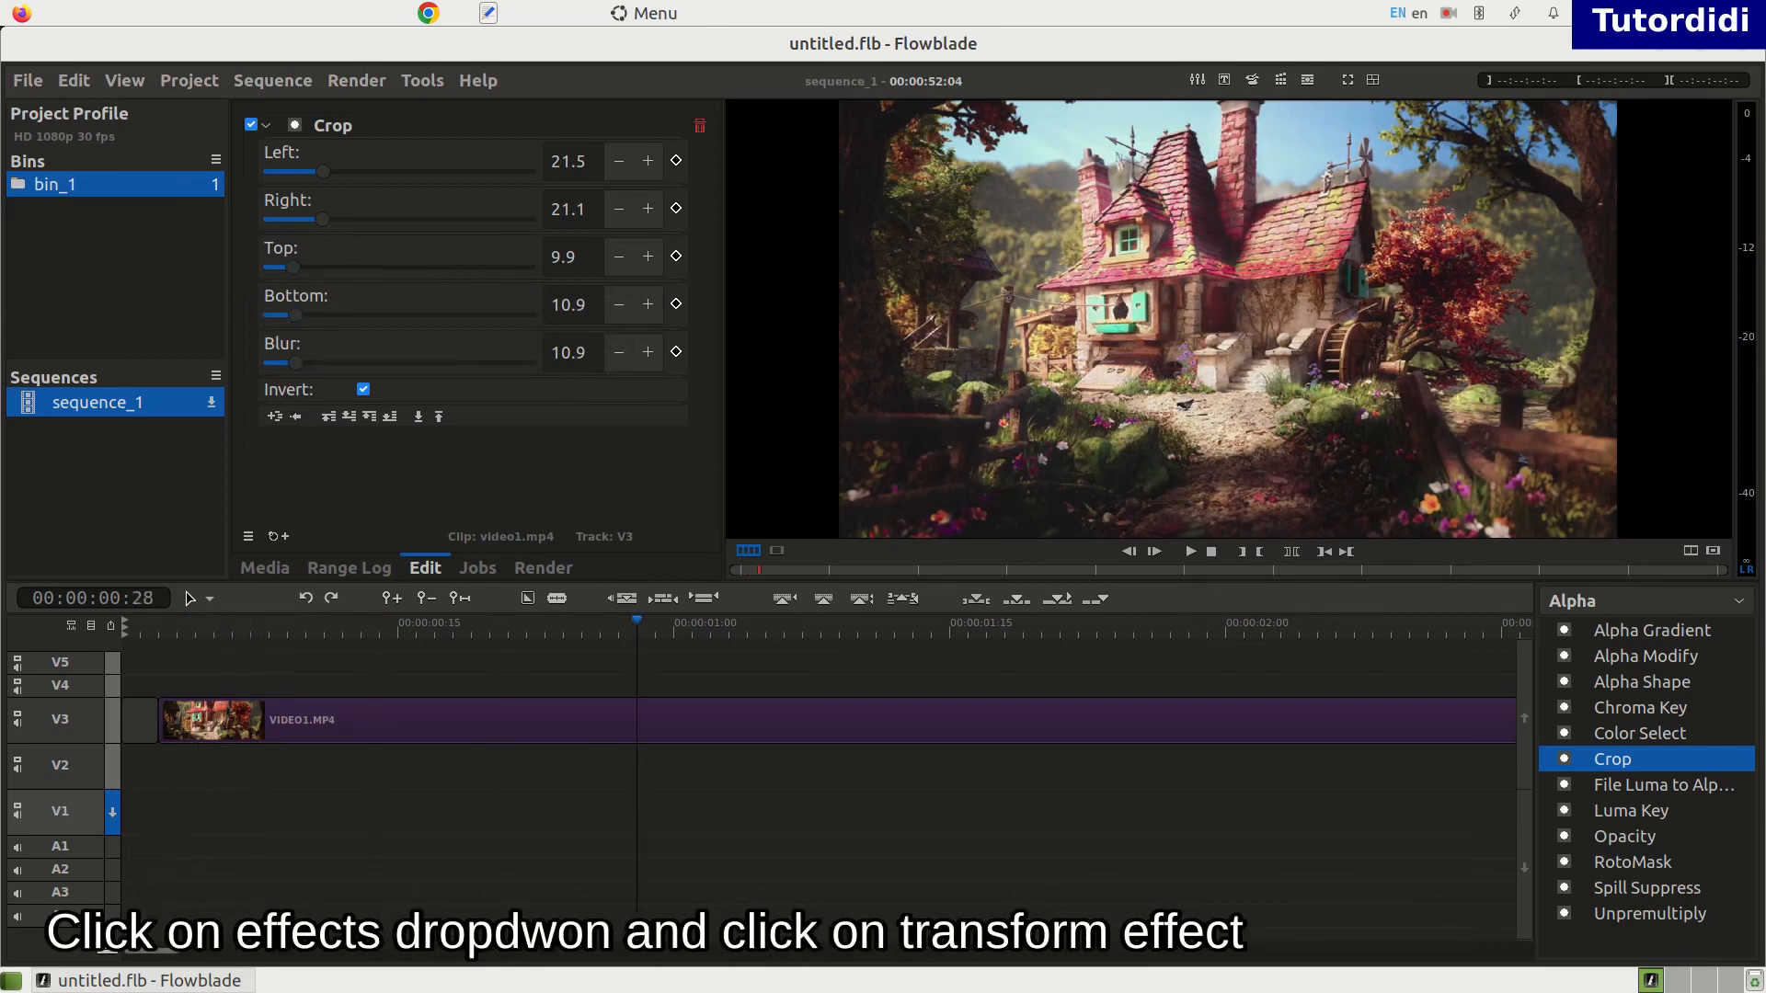
- Apply the Position Scale effect from the Transform category to the video1.mp4 clip on V3
click(1748, 604)
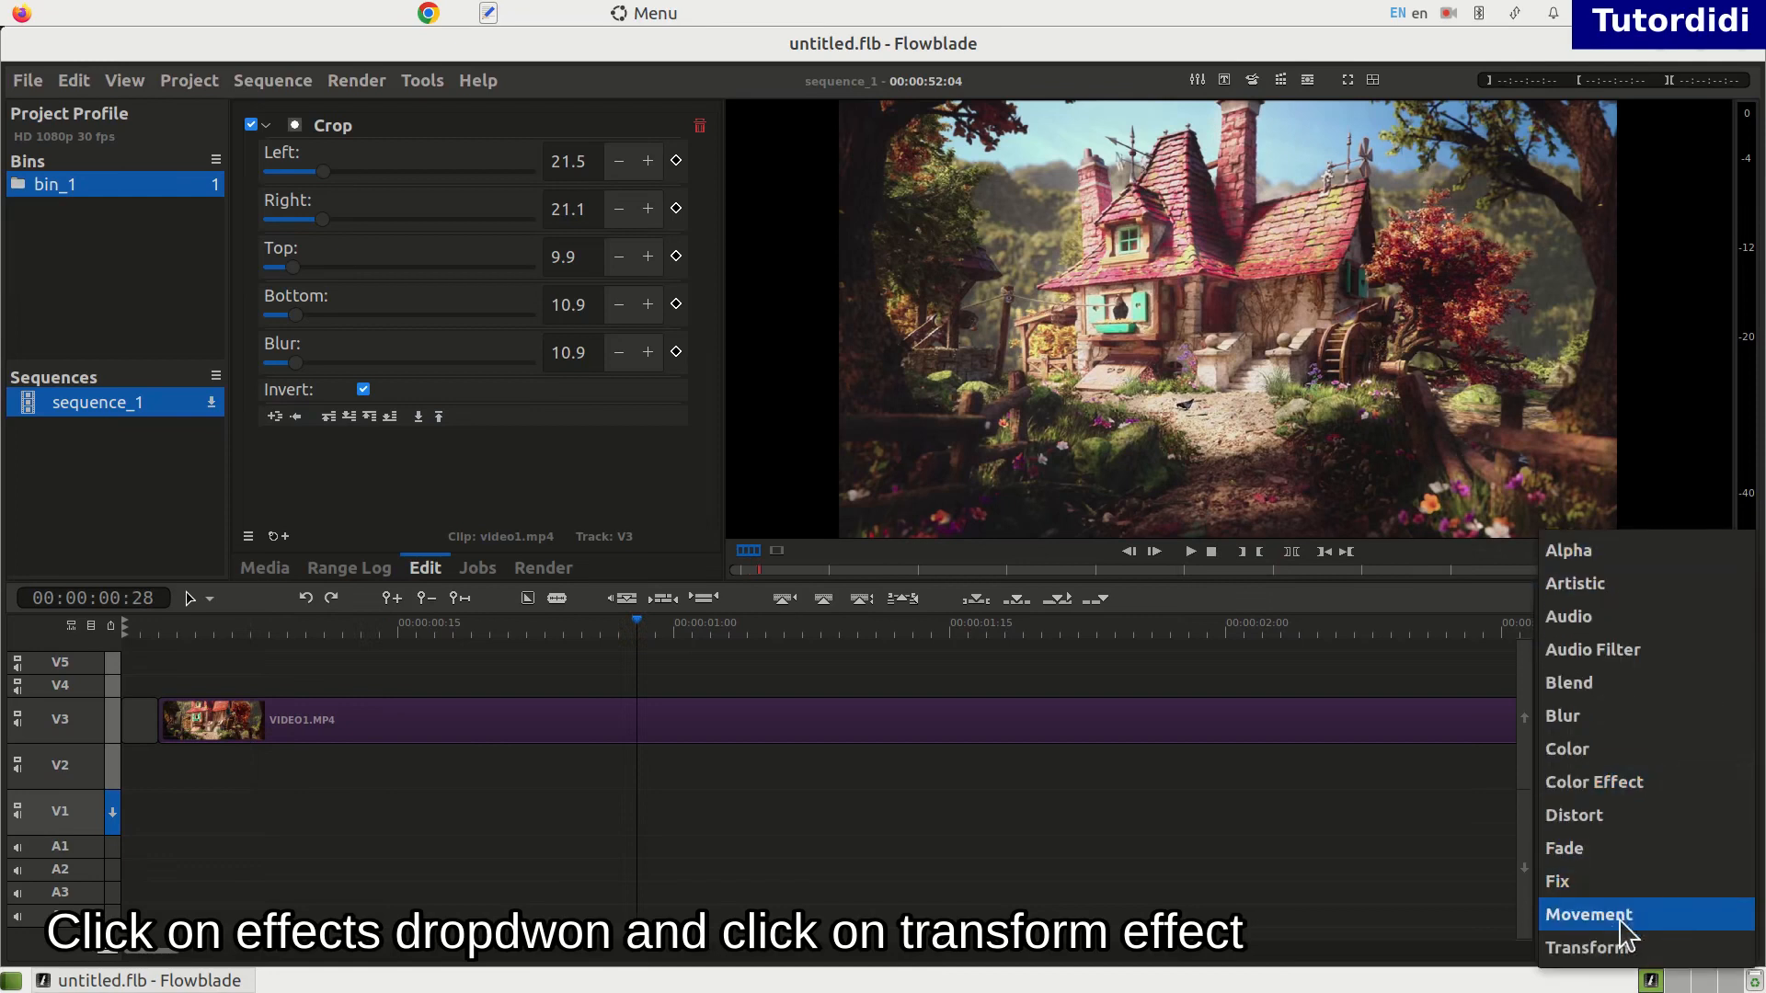
click(1612, 945)
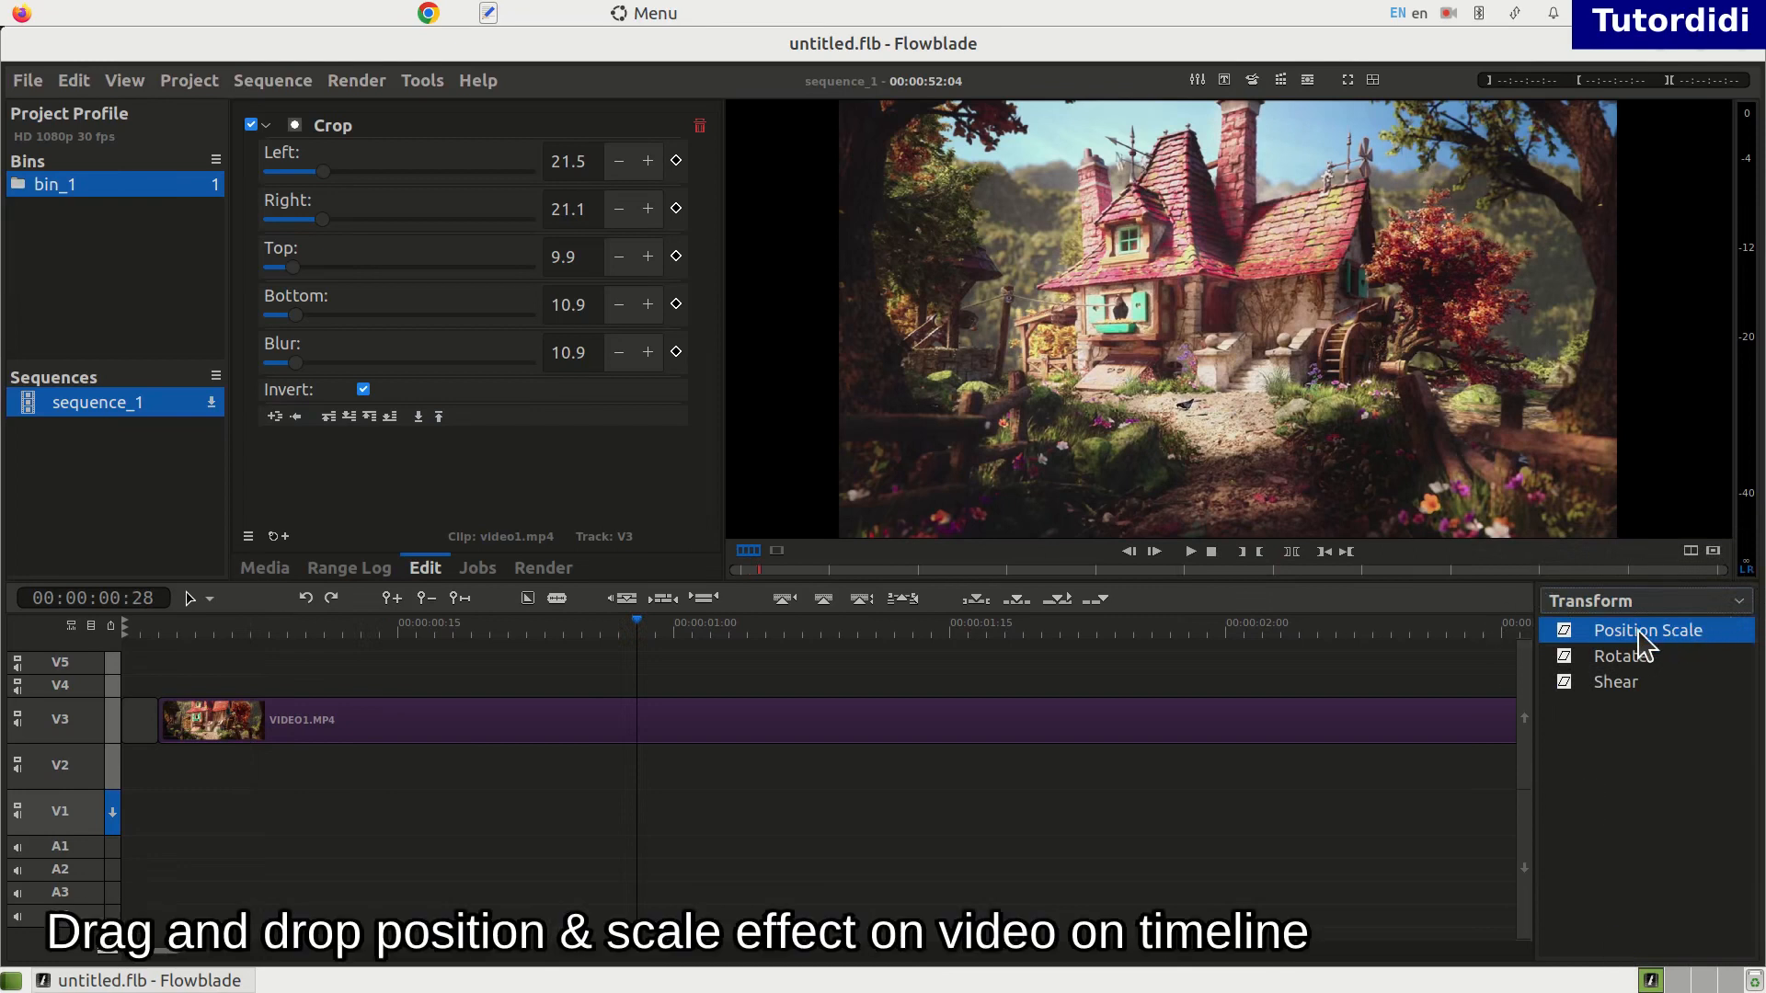
drag(1641, 634, 655, 731)
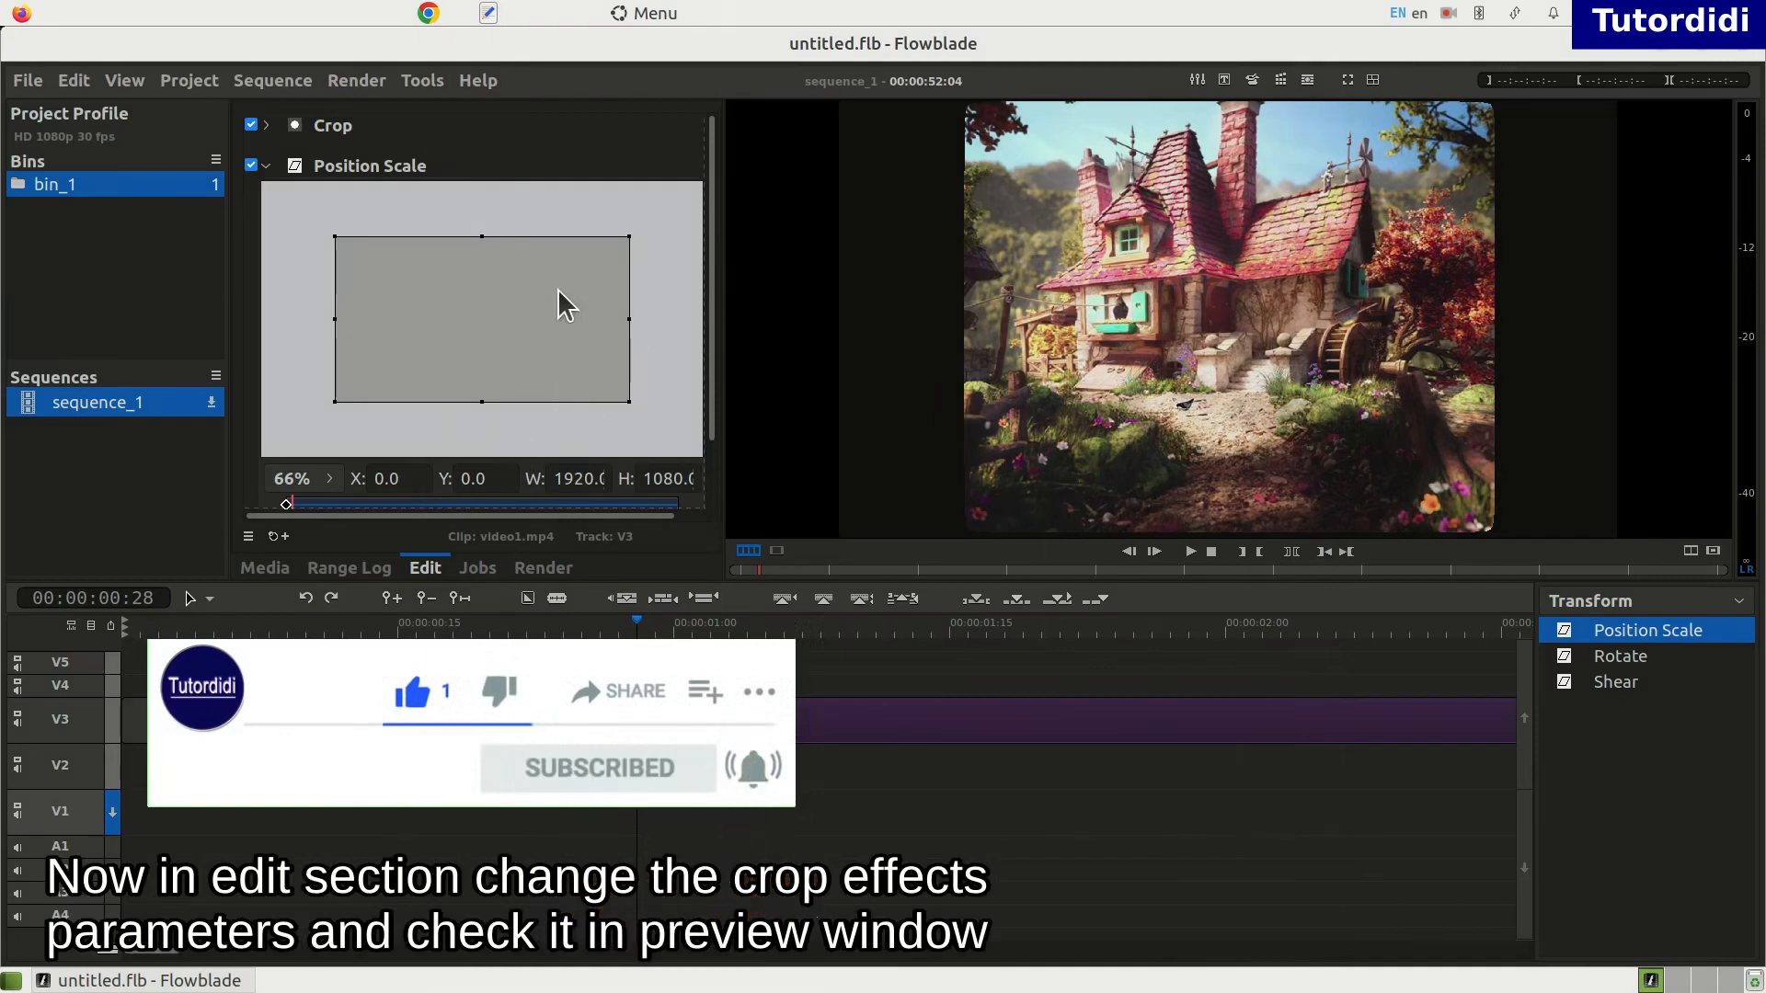
- Set the Crop effect to Left 34.3, Right 34.0, Top 14.2, Bottom 38.3 and Blur 15.8
click(265, 126)
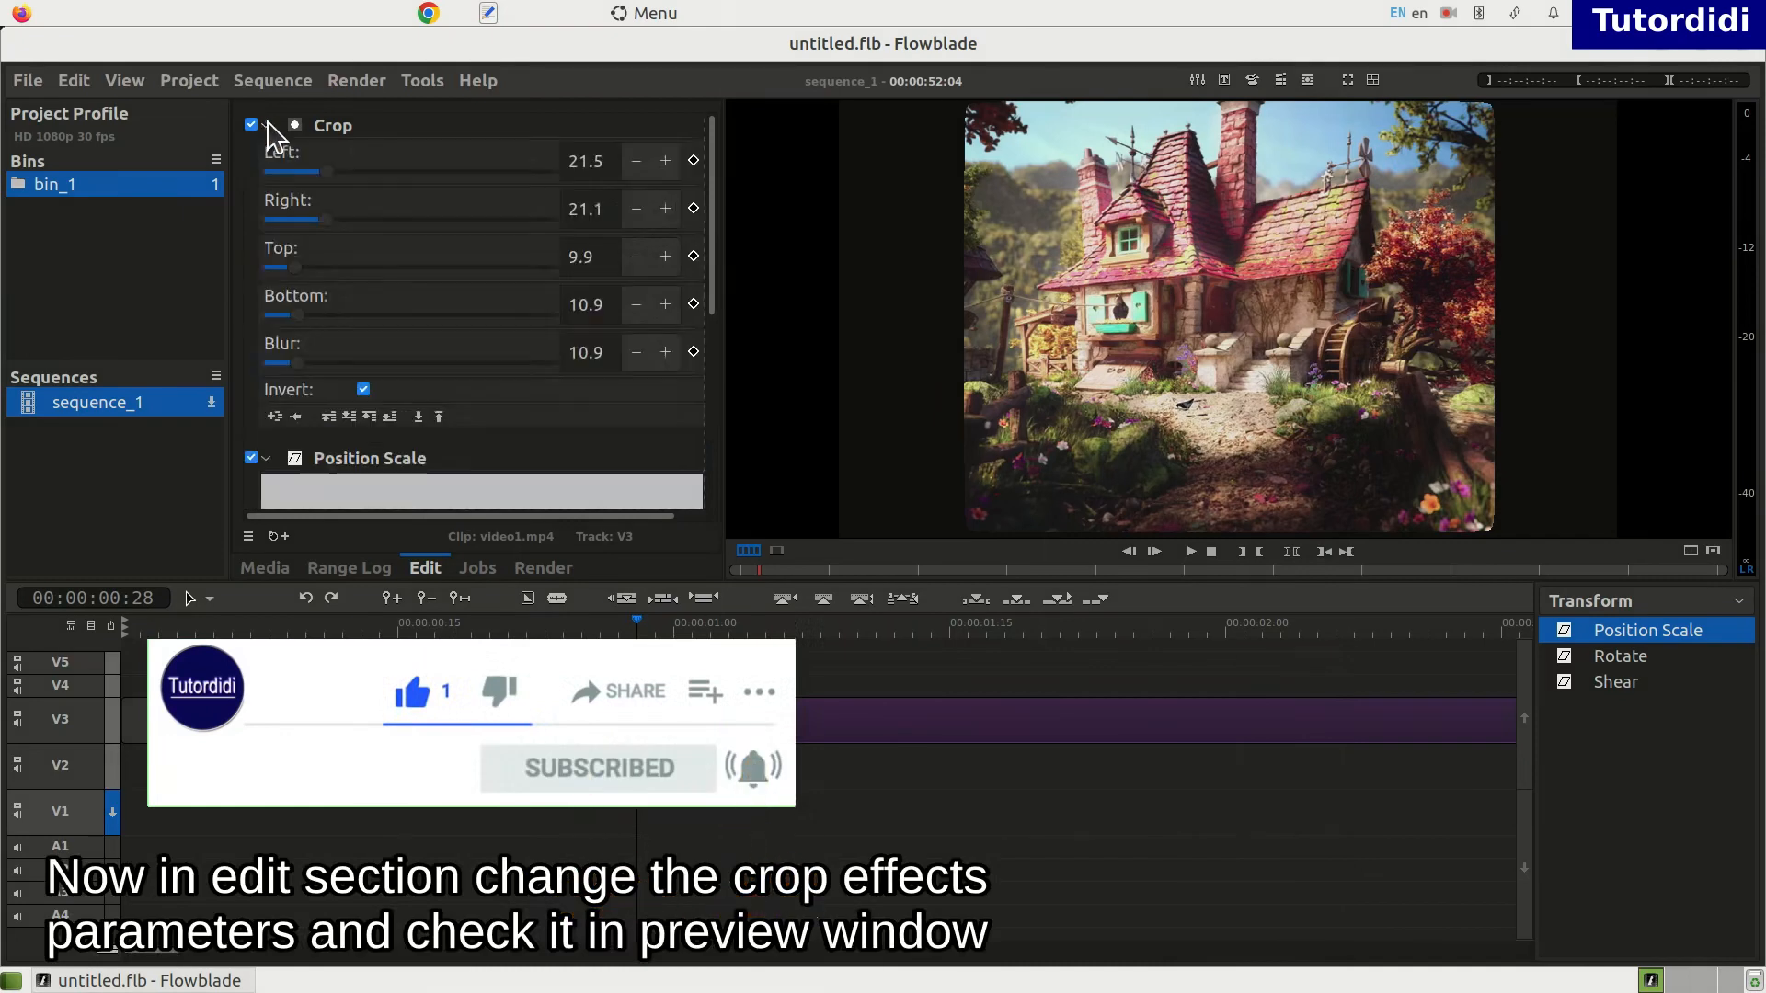
drag(329, 174, 365, 172)
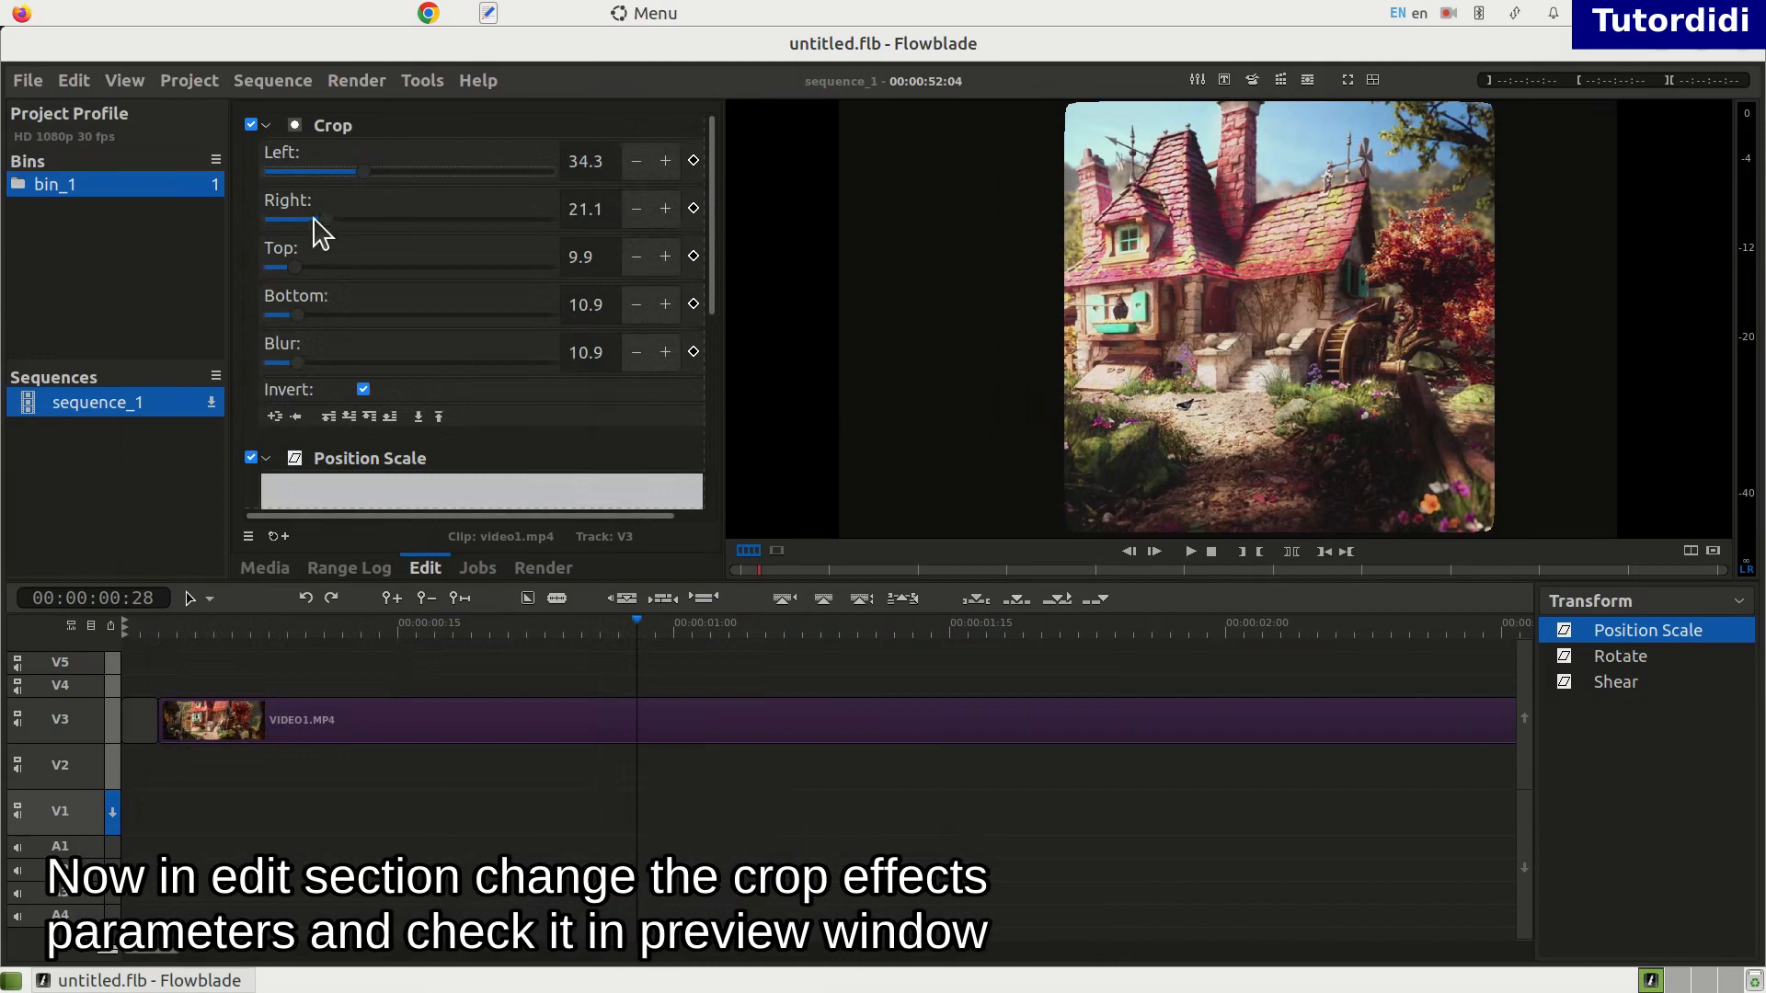
drag(333, 223, 393, 220)
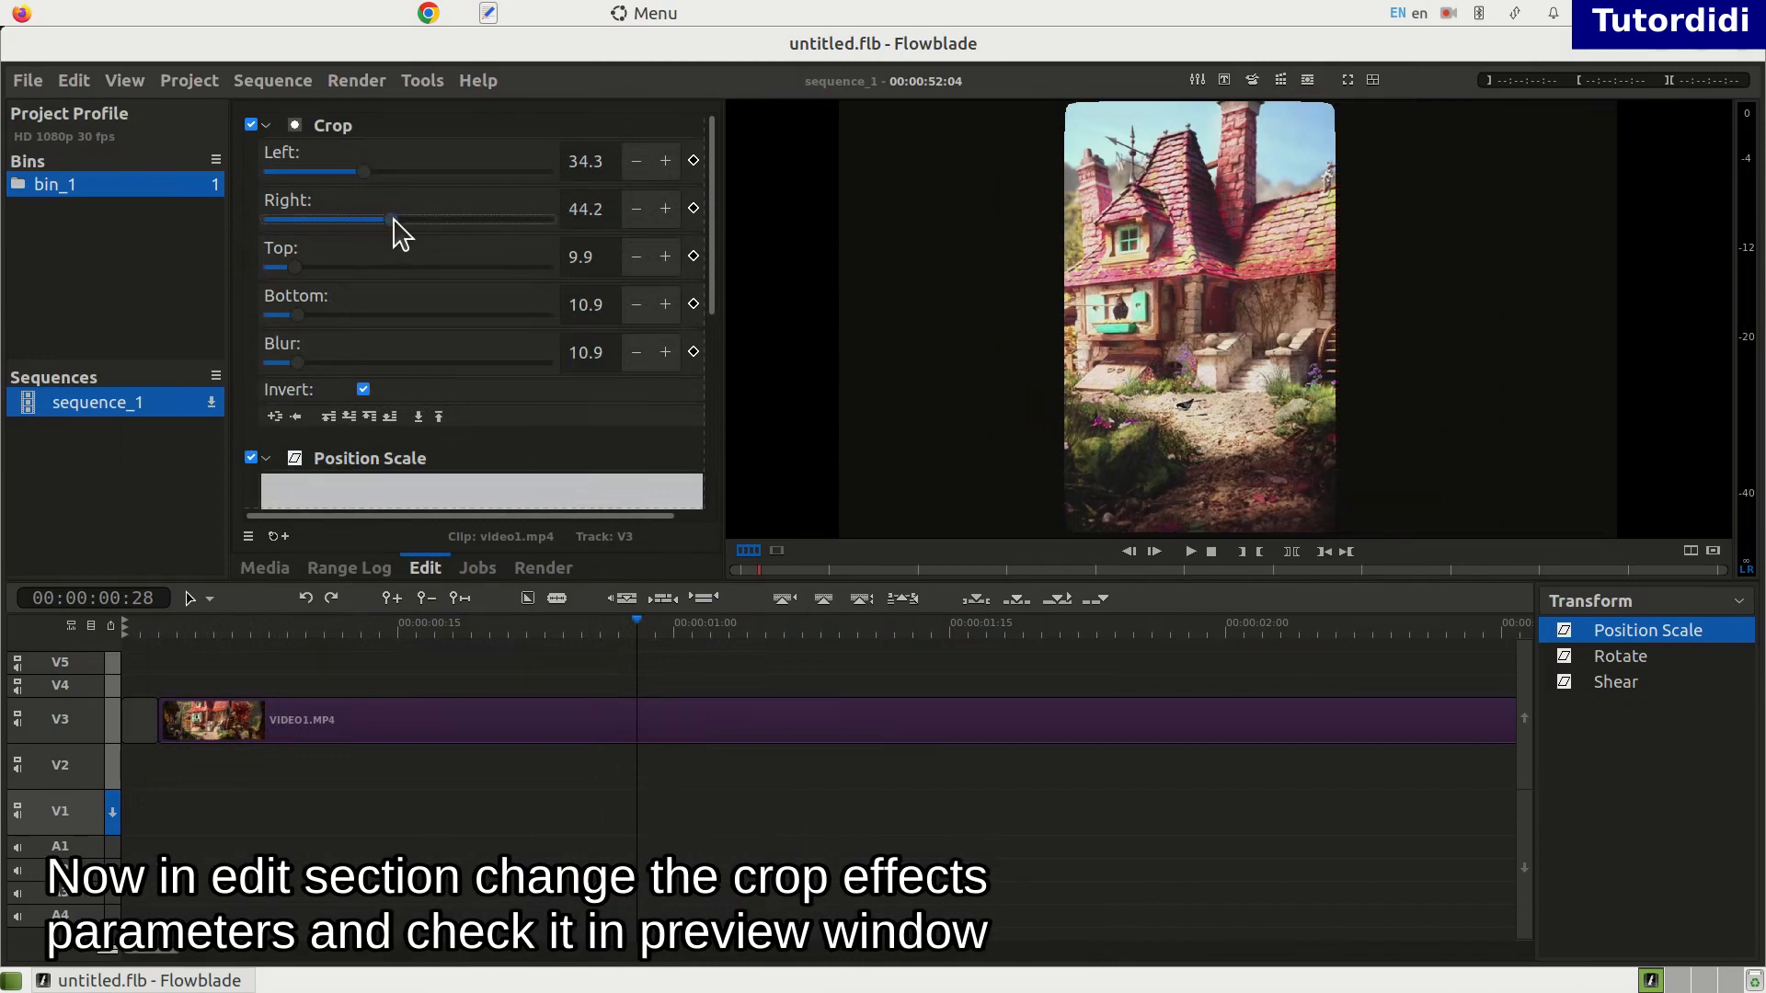
drag(389, 220, 363, 221)
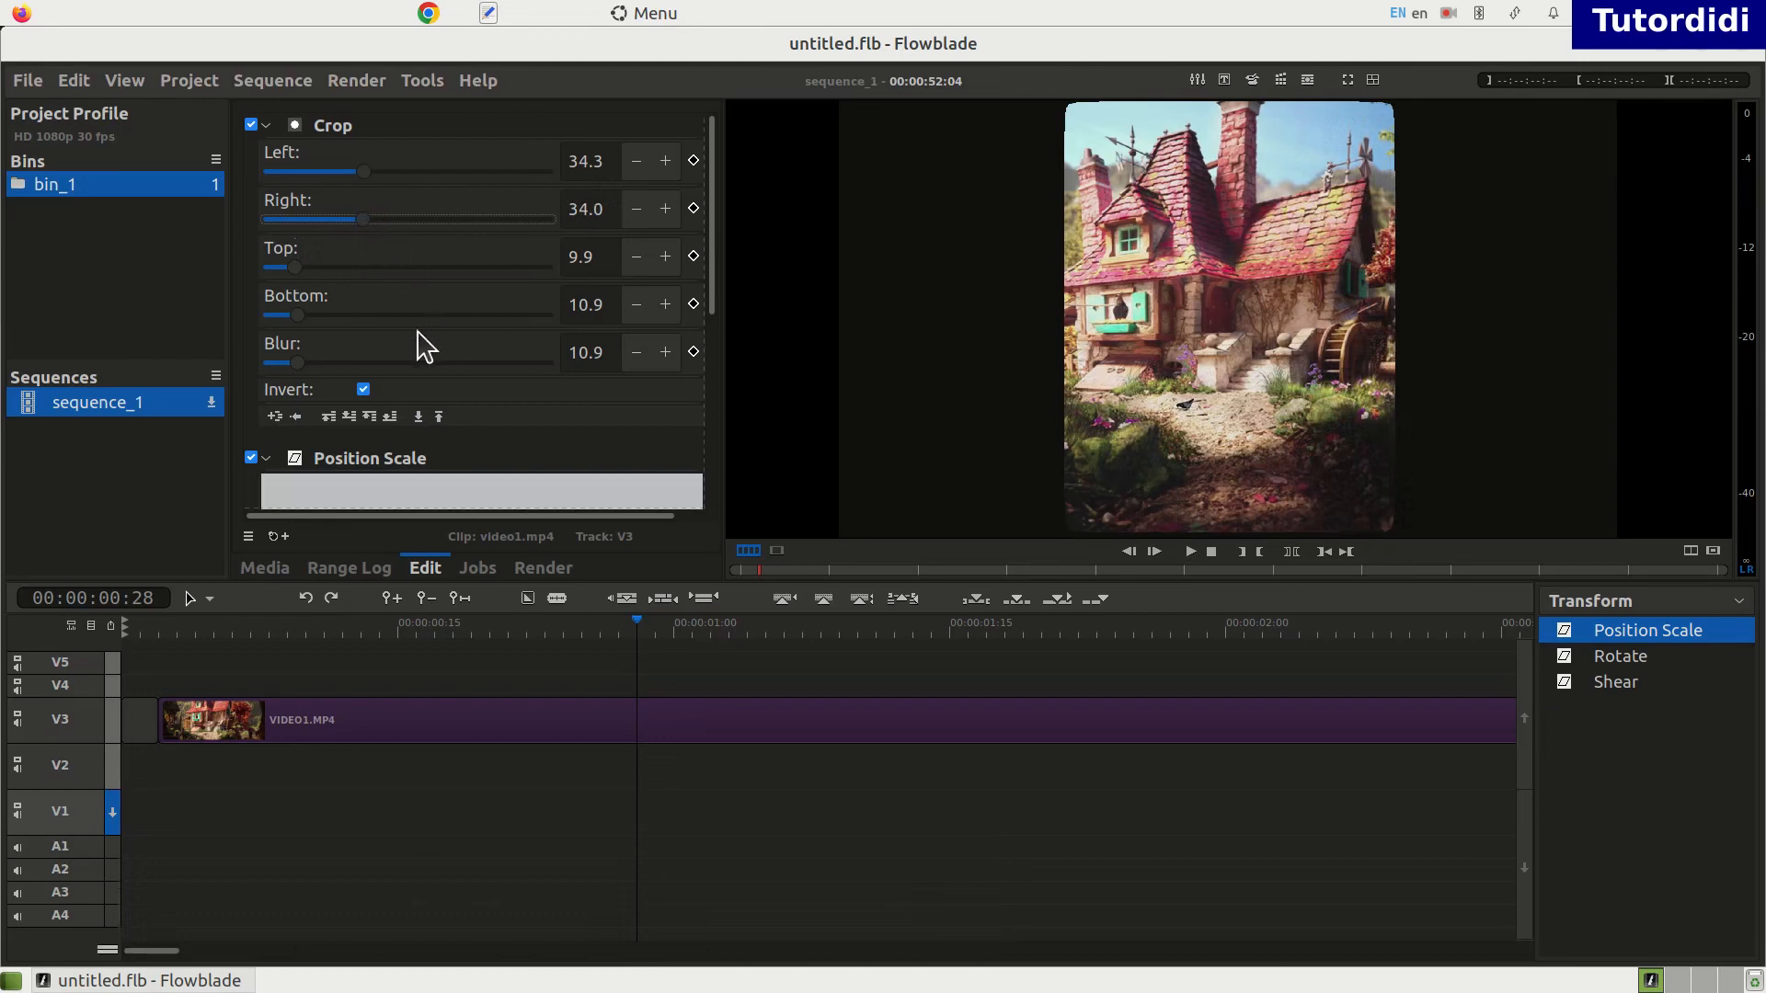
drag(301, 274, 337, 267)
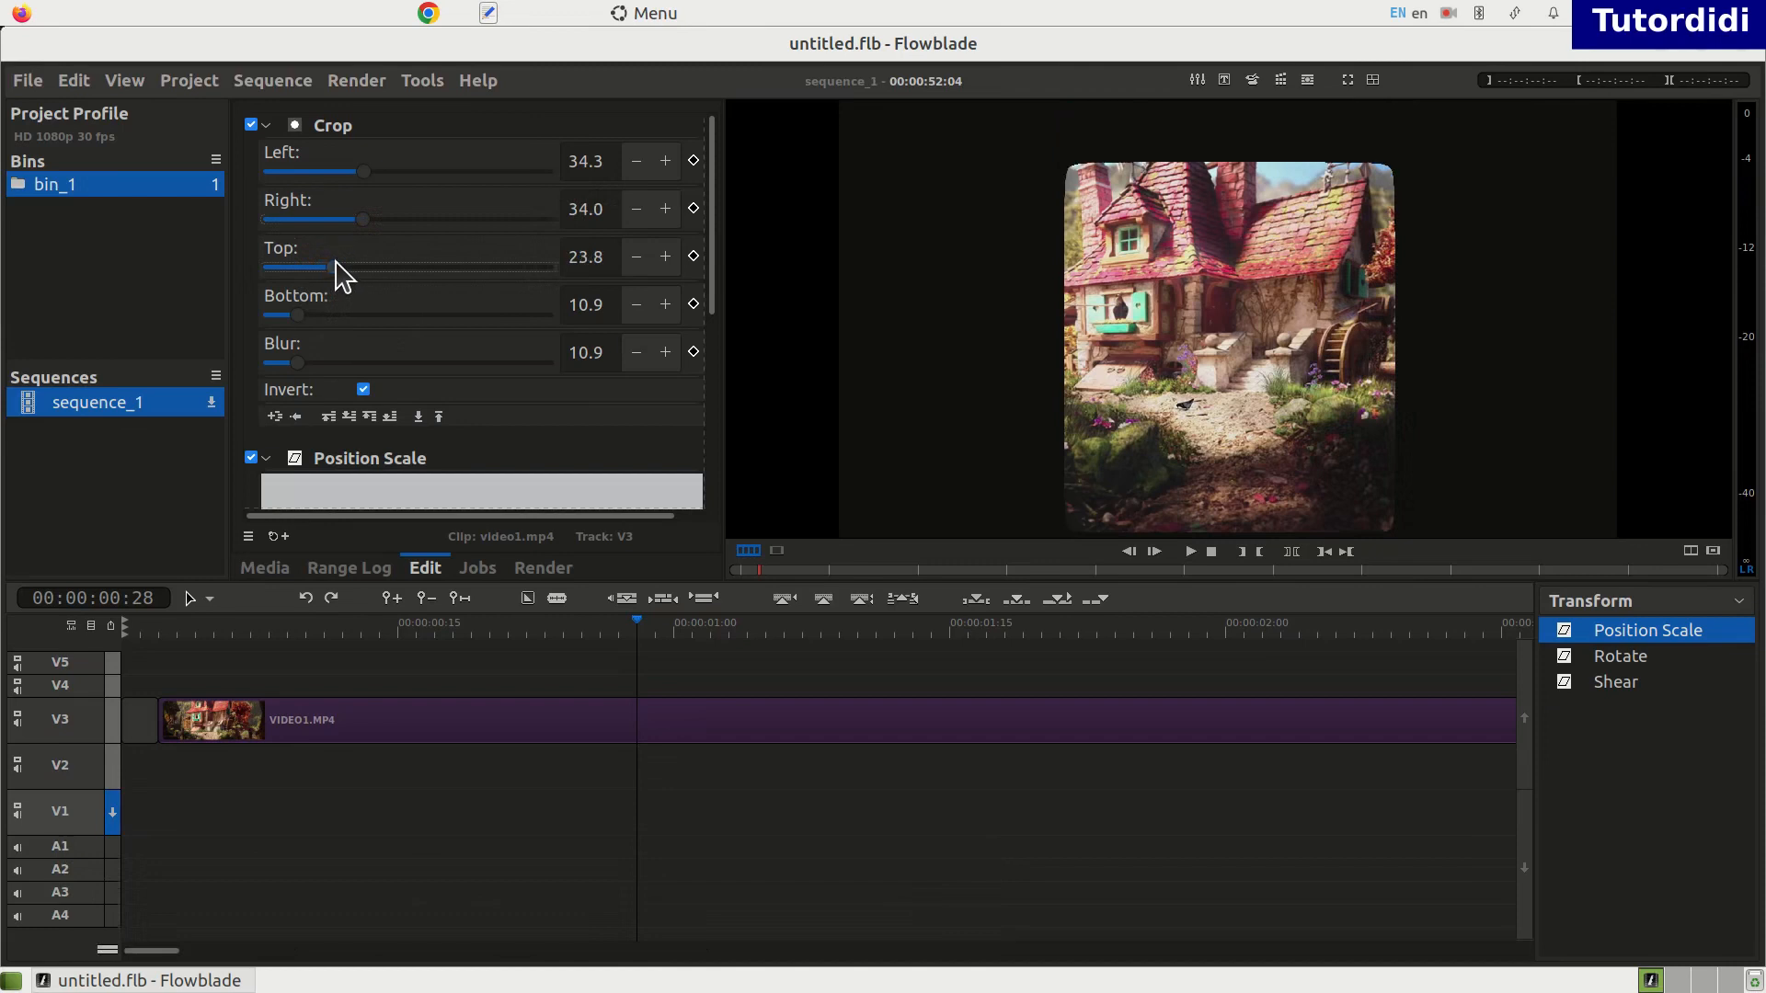
drag(335, 265, 312, 265)
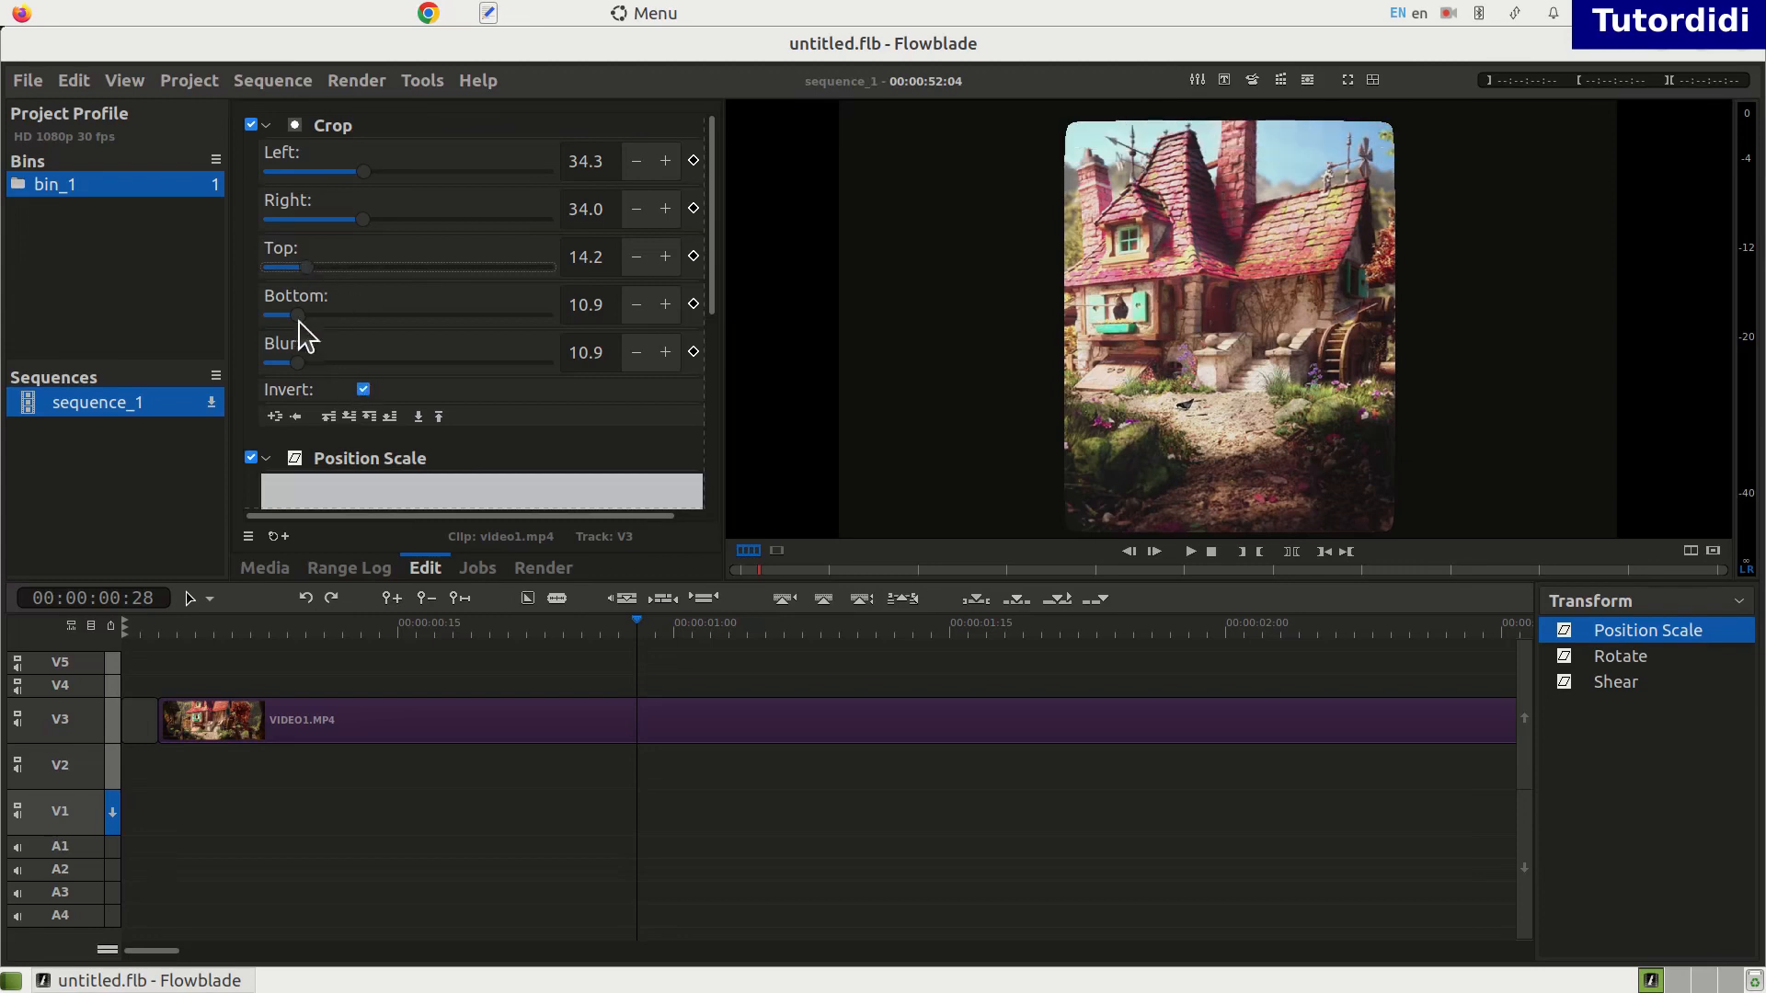
drag(300, 317, 387, 318)
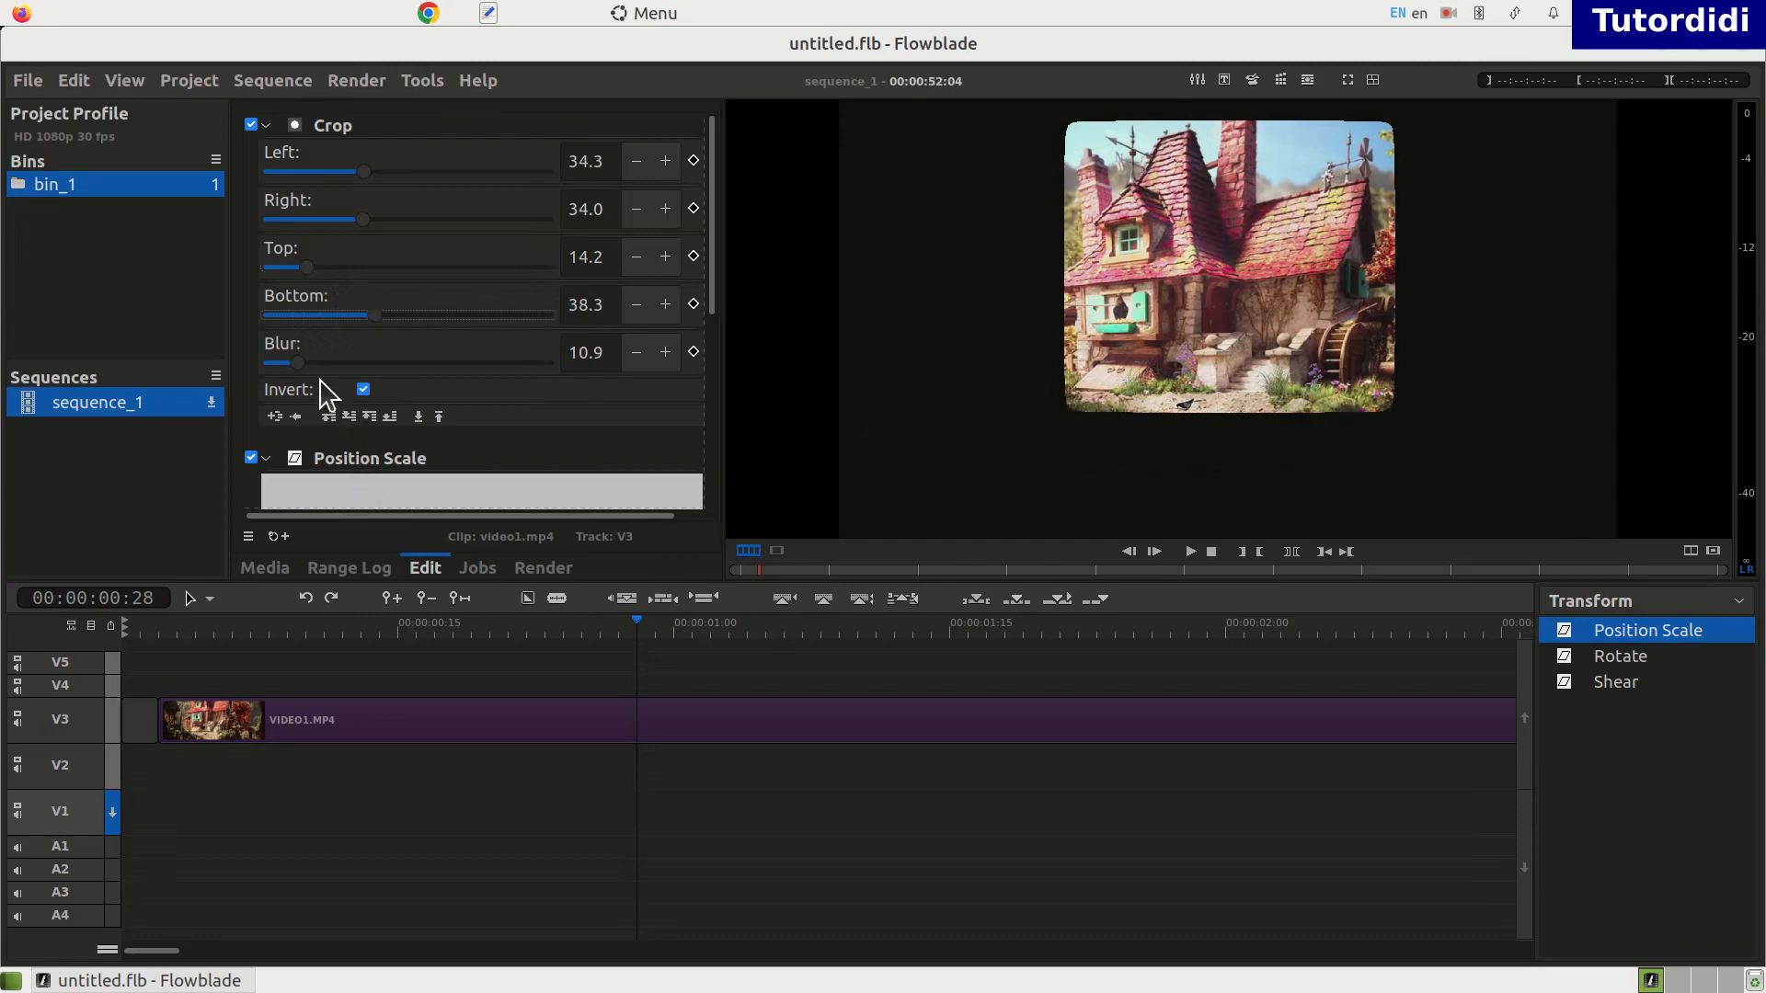
mouse_move(305, 367)
mouse_down()
mouse_move(448, 386)
mouse_move(416, 368)
mouse_move(317, 370)
mouse_up()
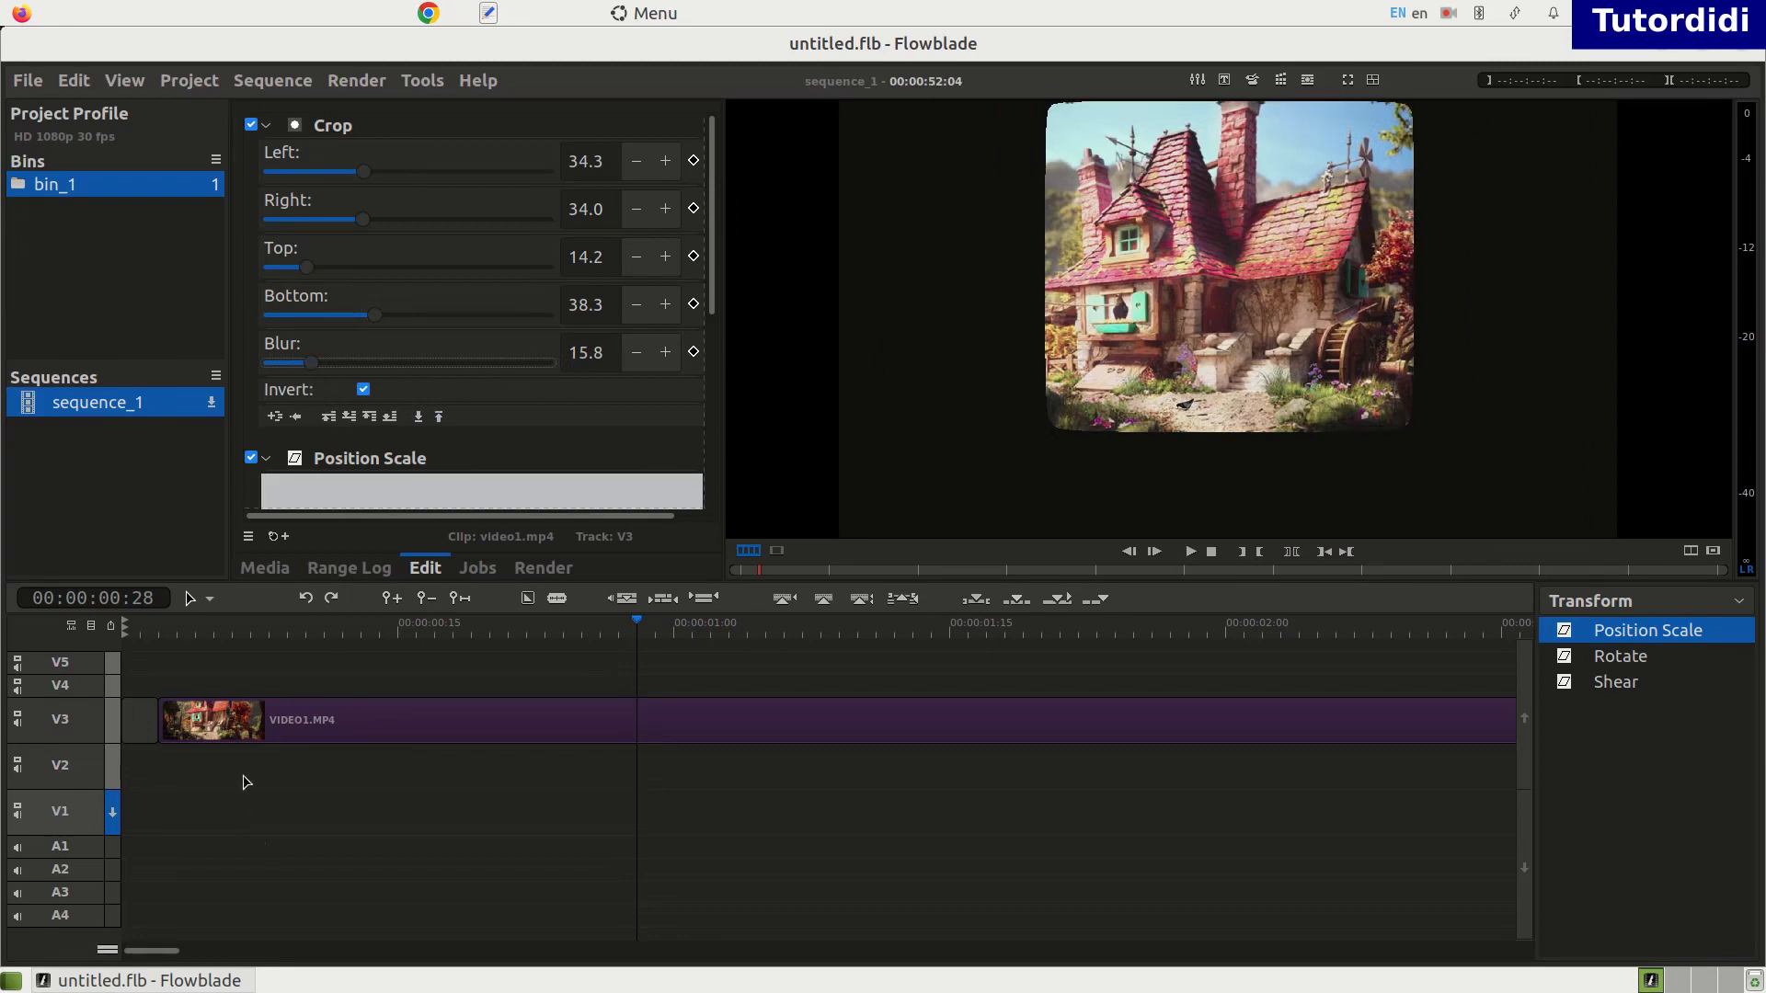
- Narrow the Position Scale frame to a width of about 1538 and place it at about X 363, Y -37
scroll(678, 410, down, 5)
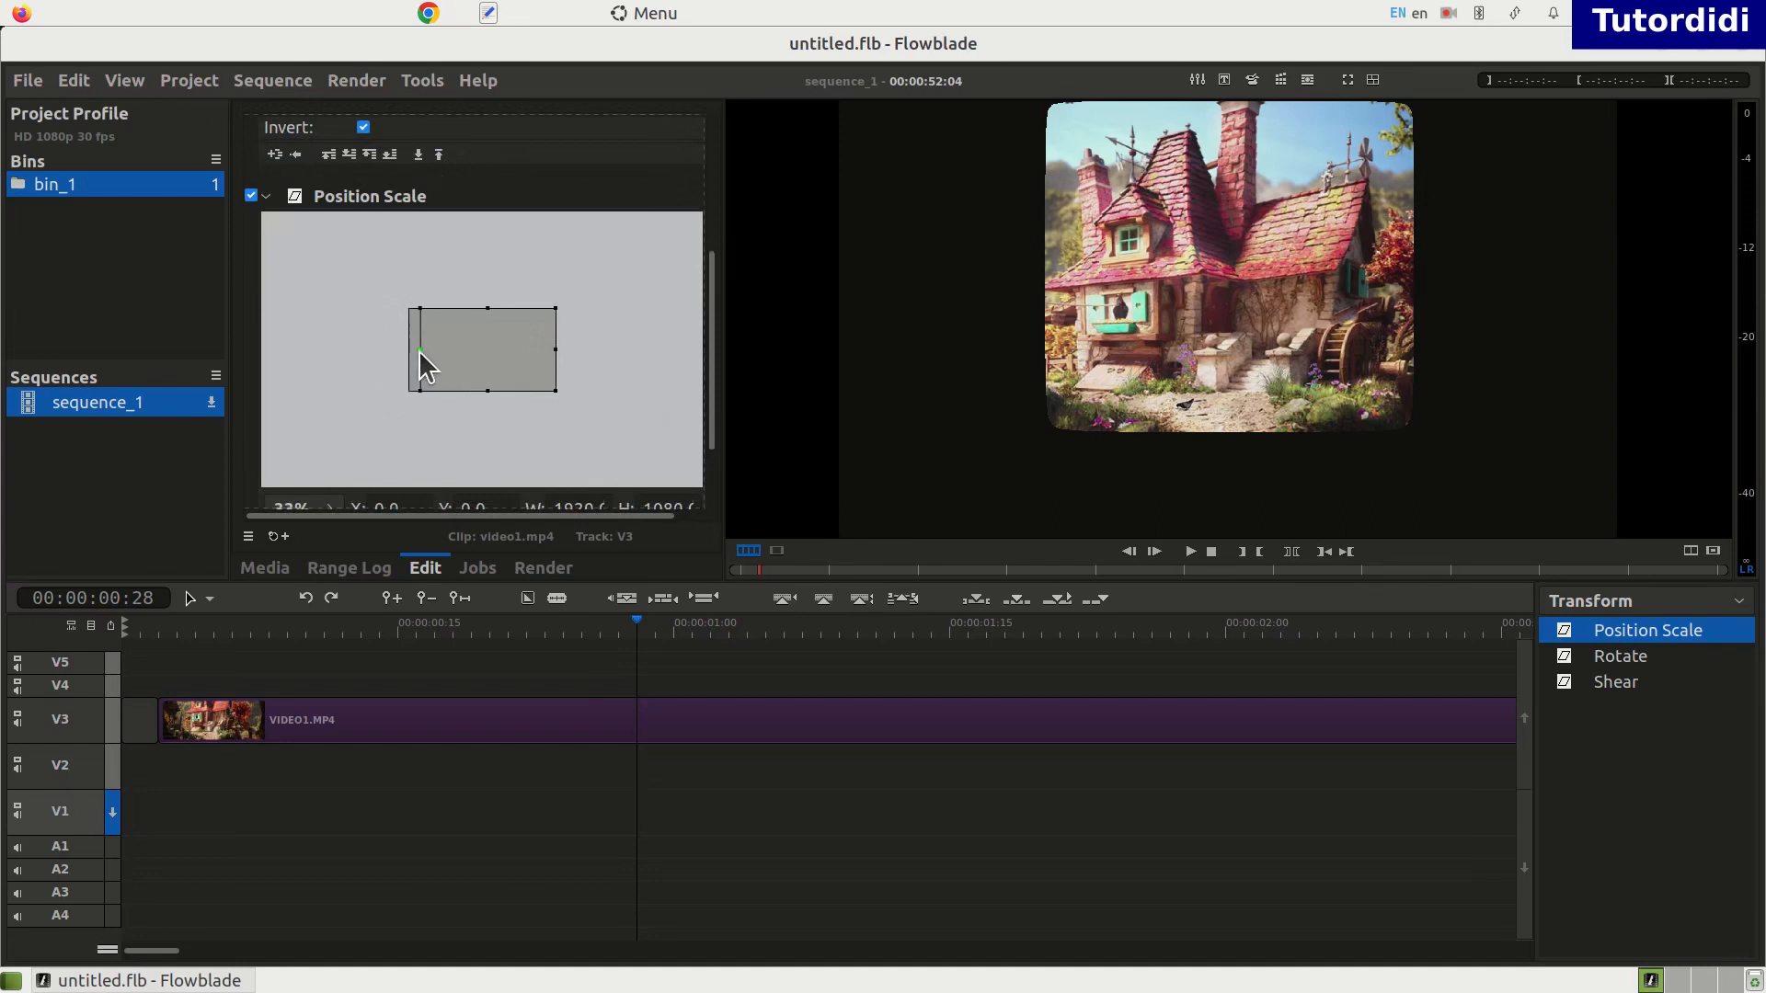
drag(436, 361, 438, 360)
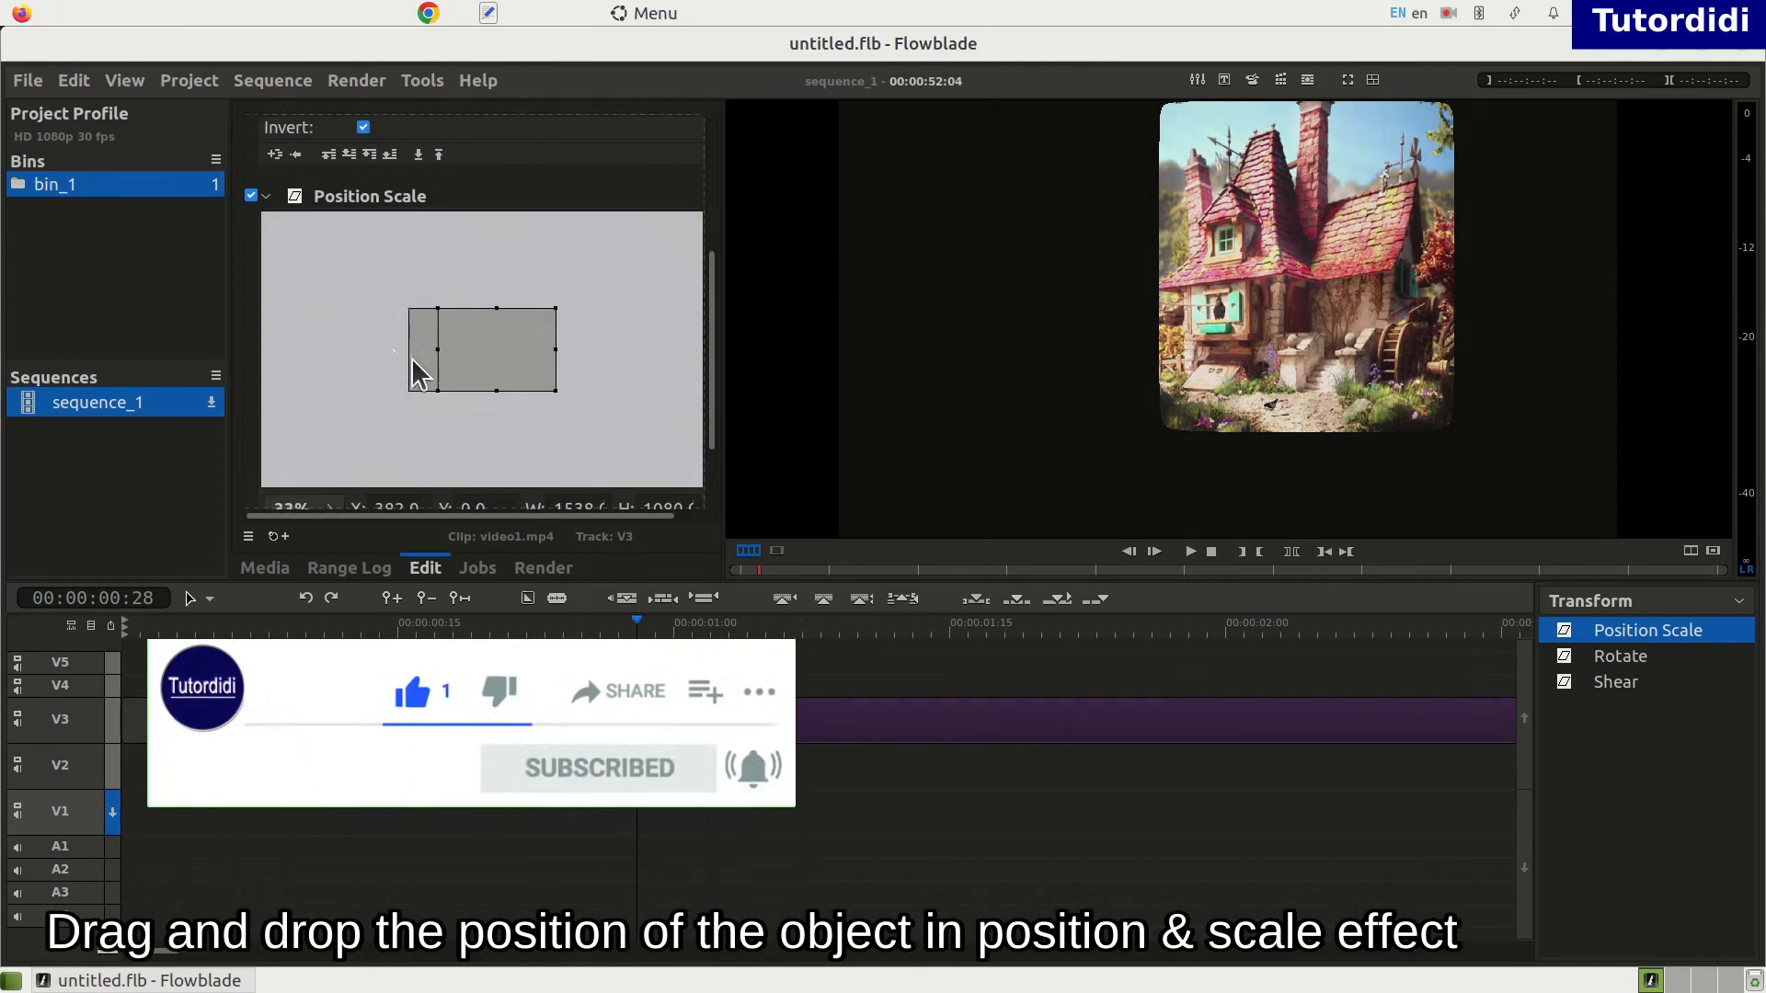
drag(440, 347, 412, 350)
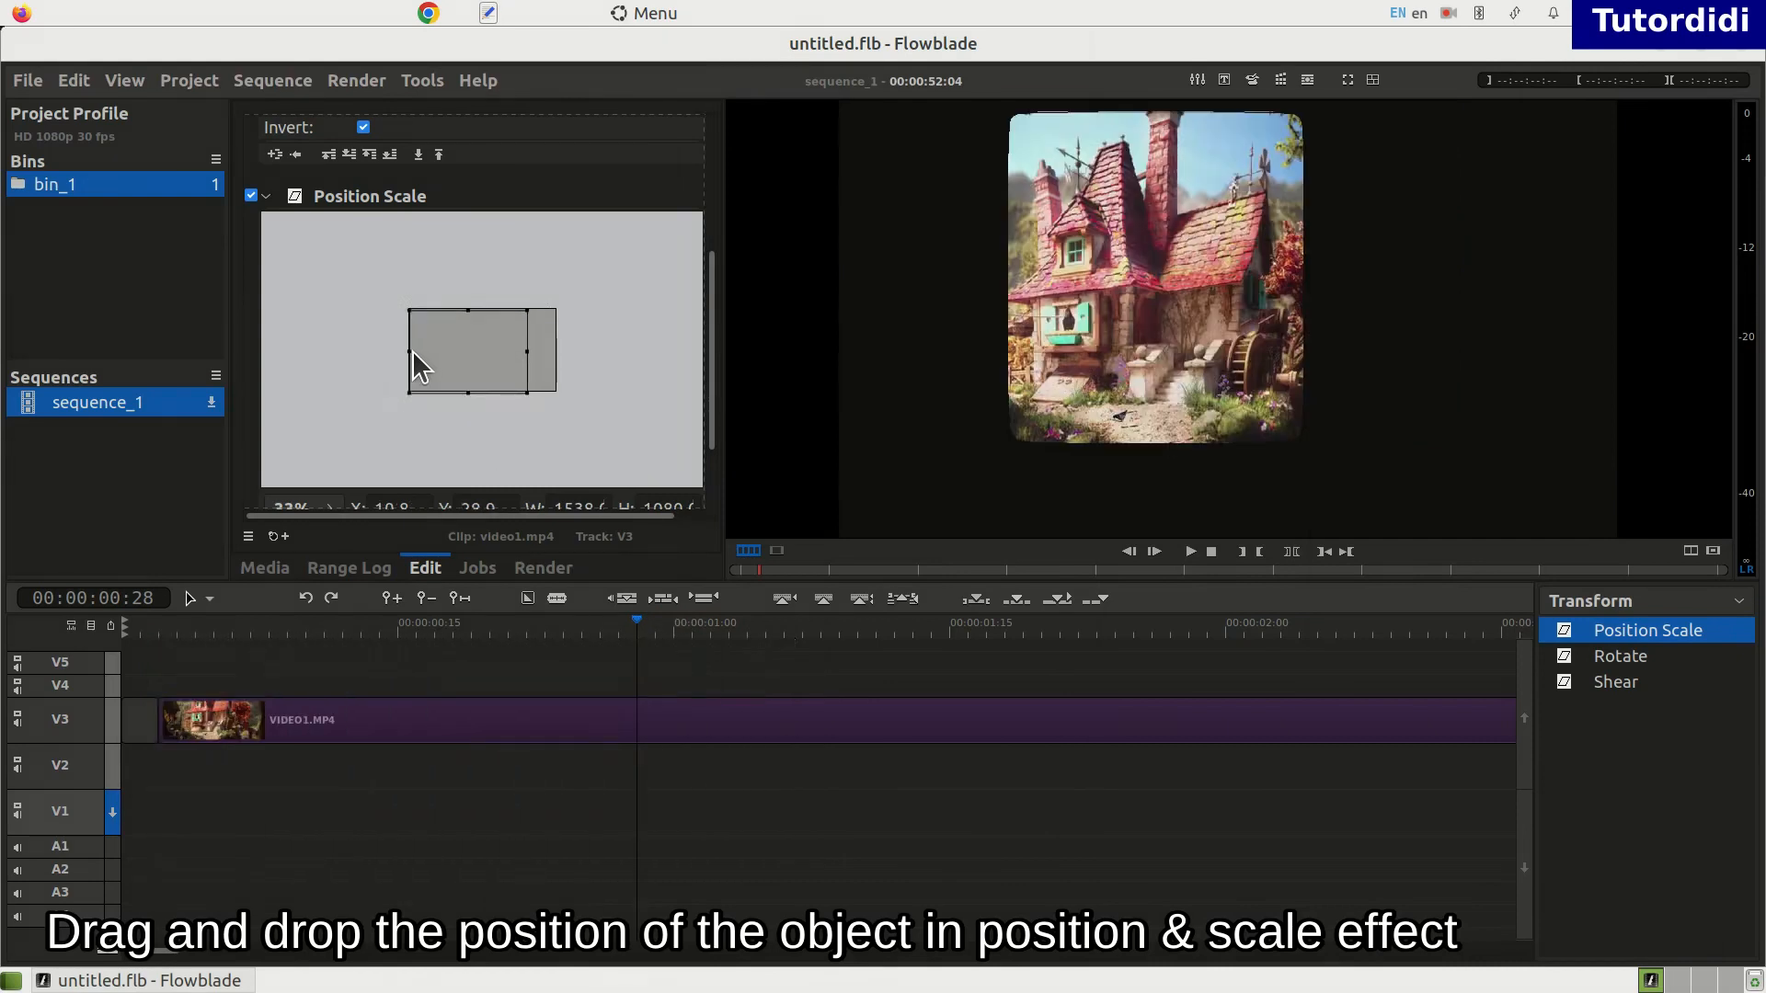
drag(491, 349, 515, 344)
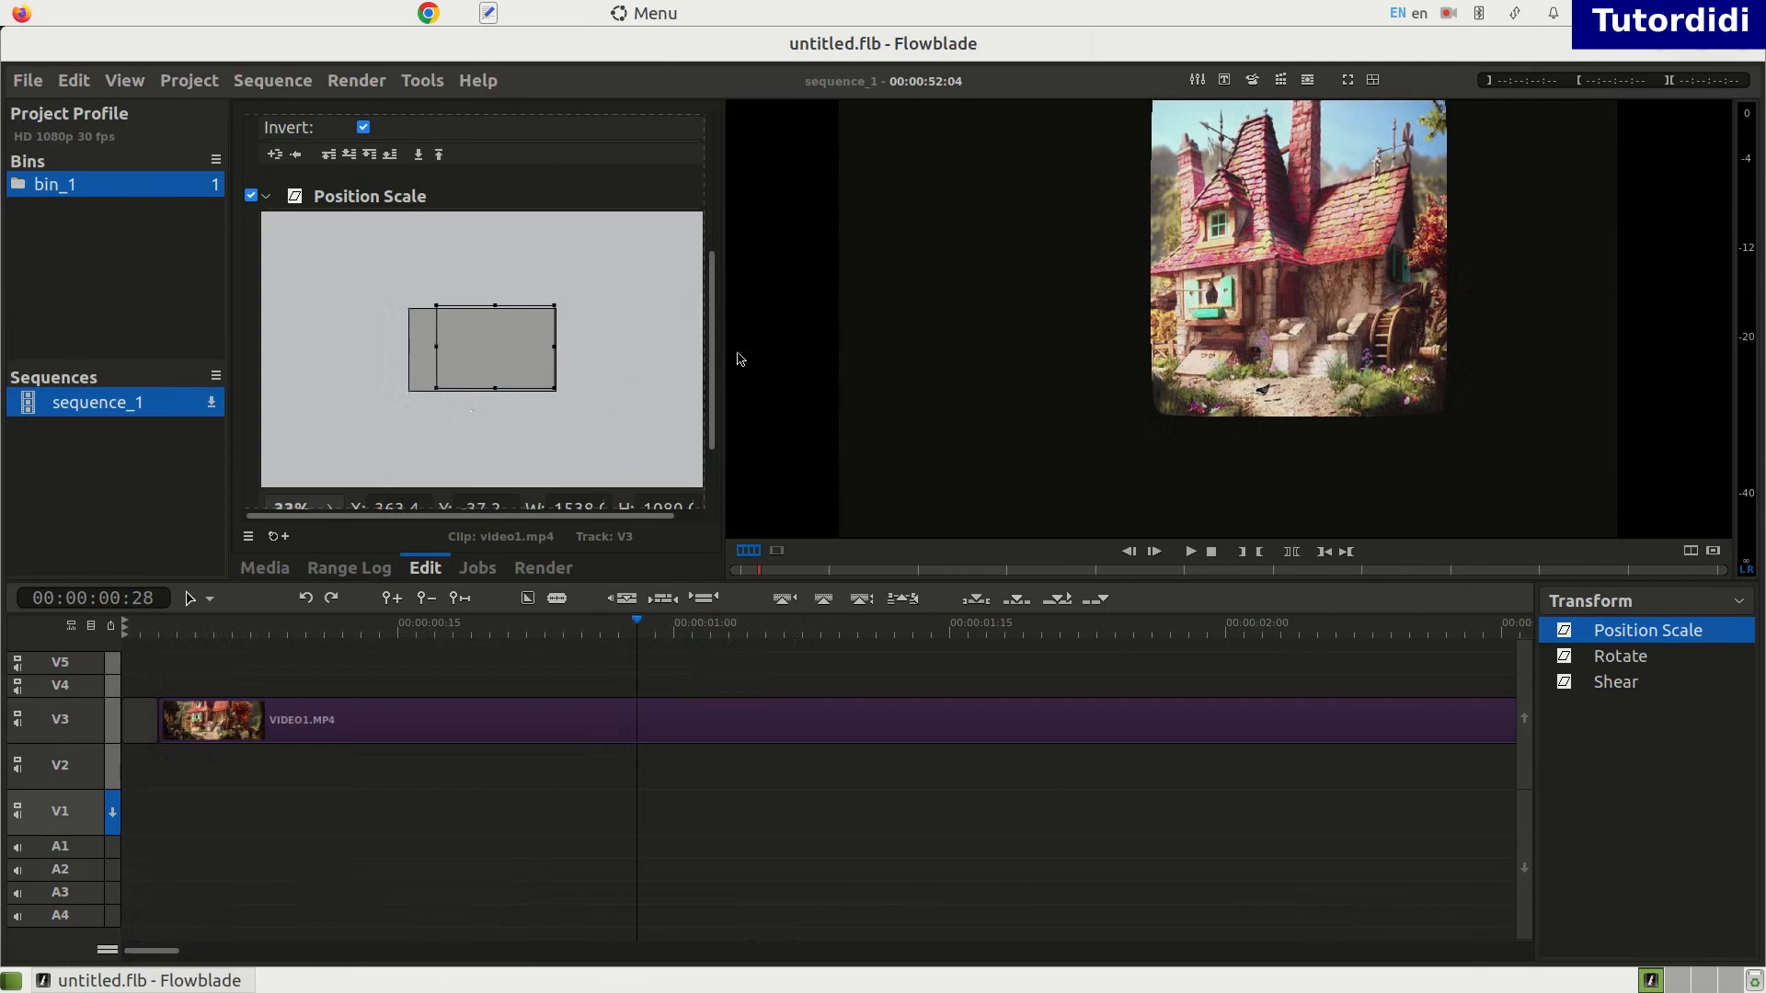
- Delete the Position Scale effect from the clip and apply a fresh Position Scale effect to it
drag(719, 364, 717, 307)
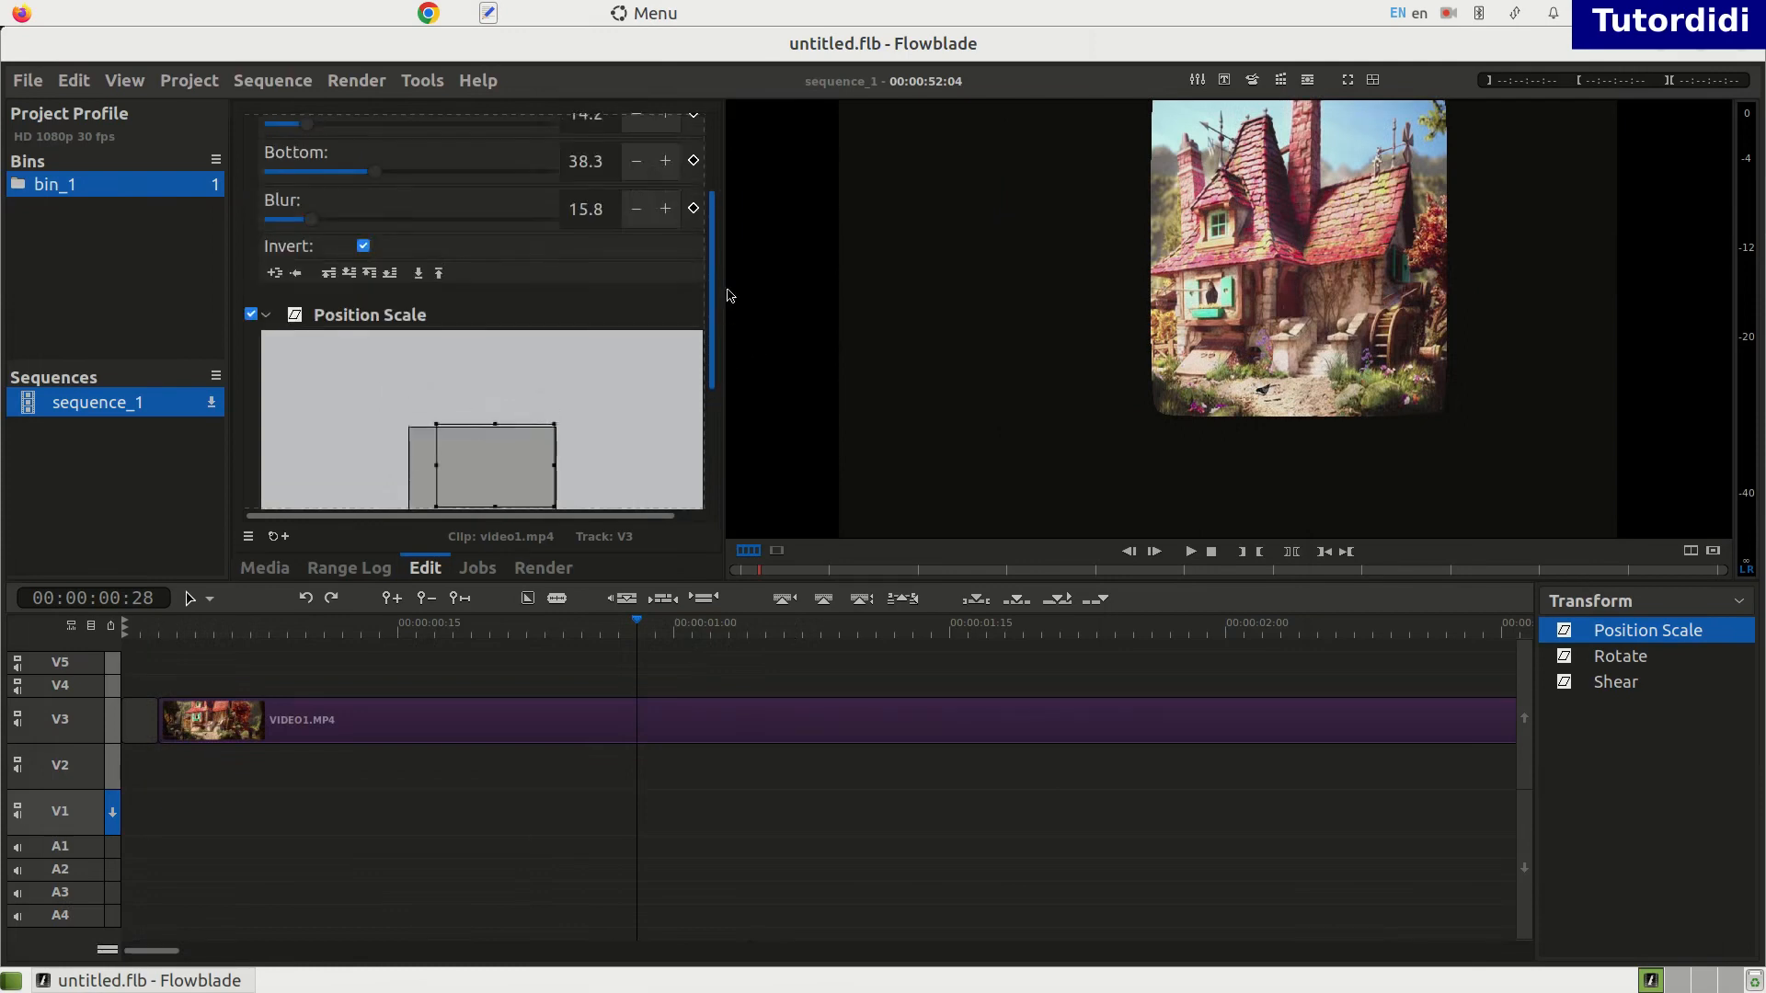
drag(484, 515, 625, 515)
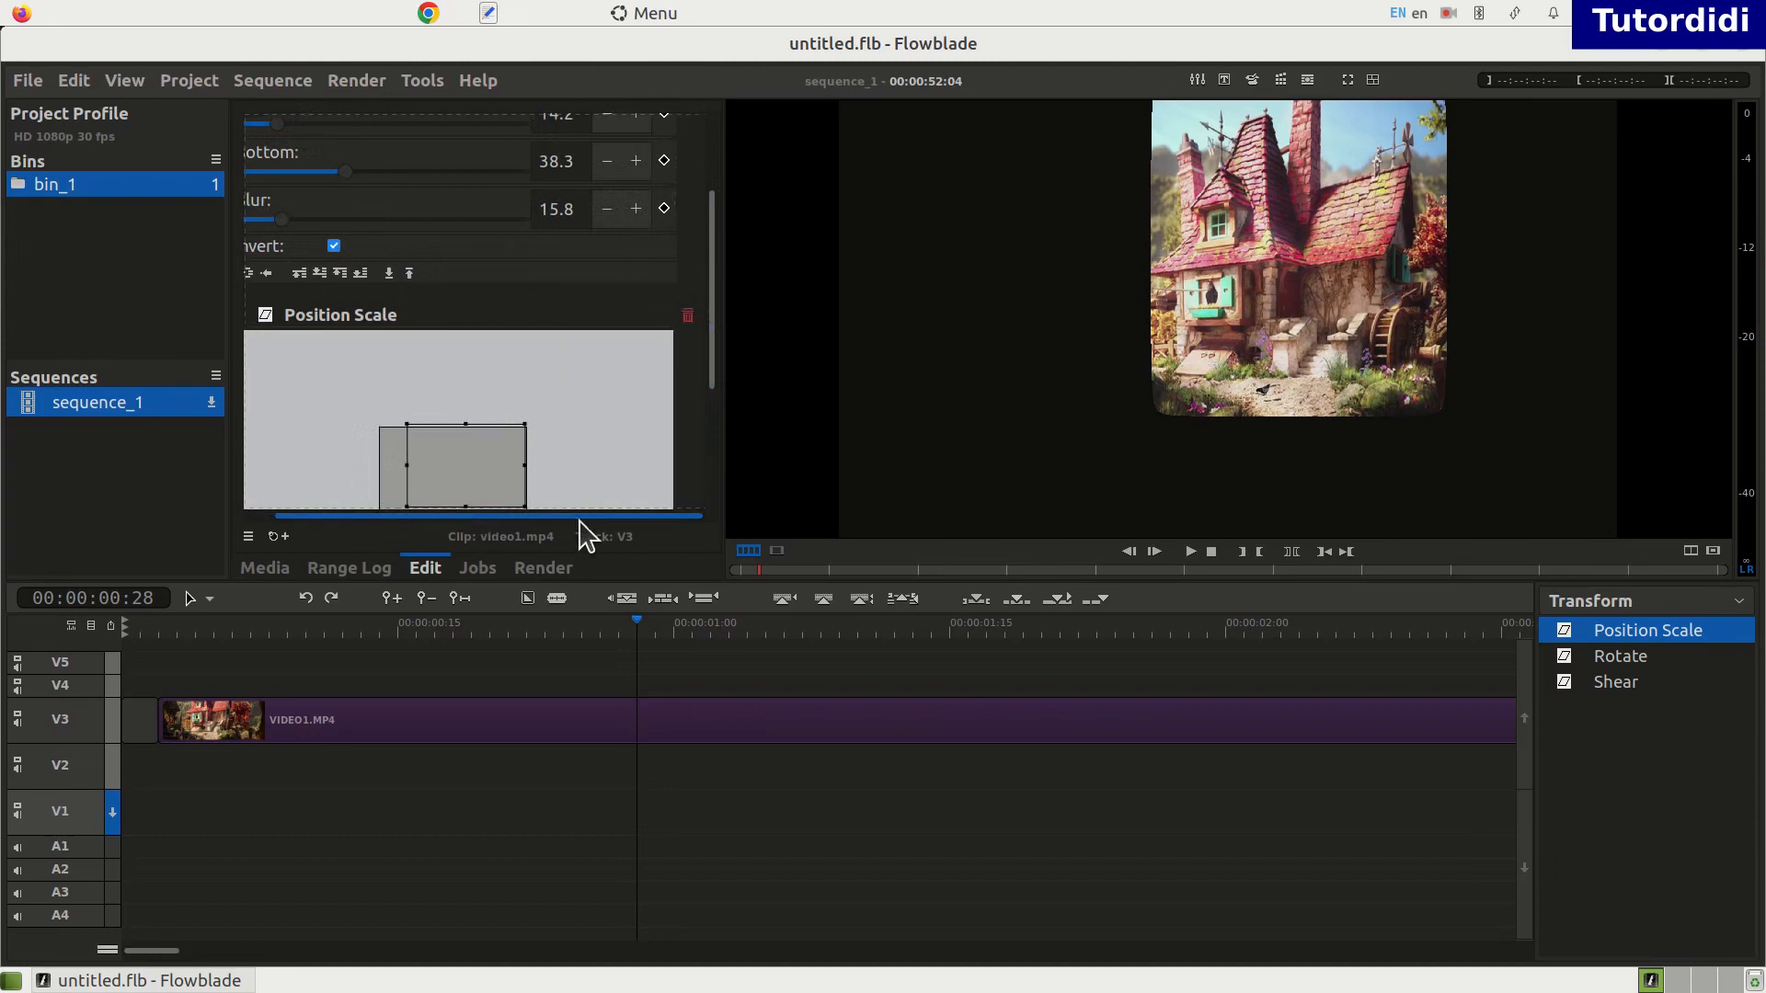
click(688, 317)
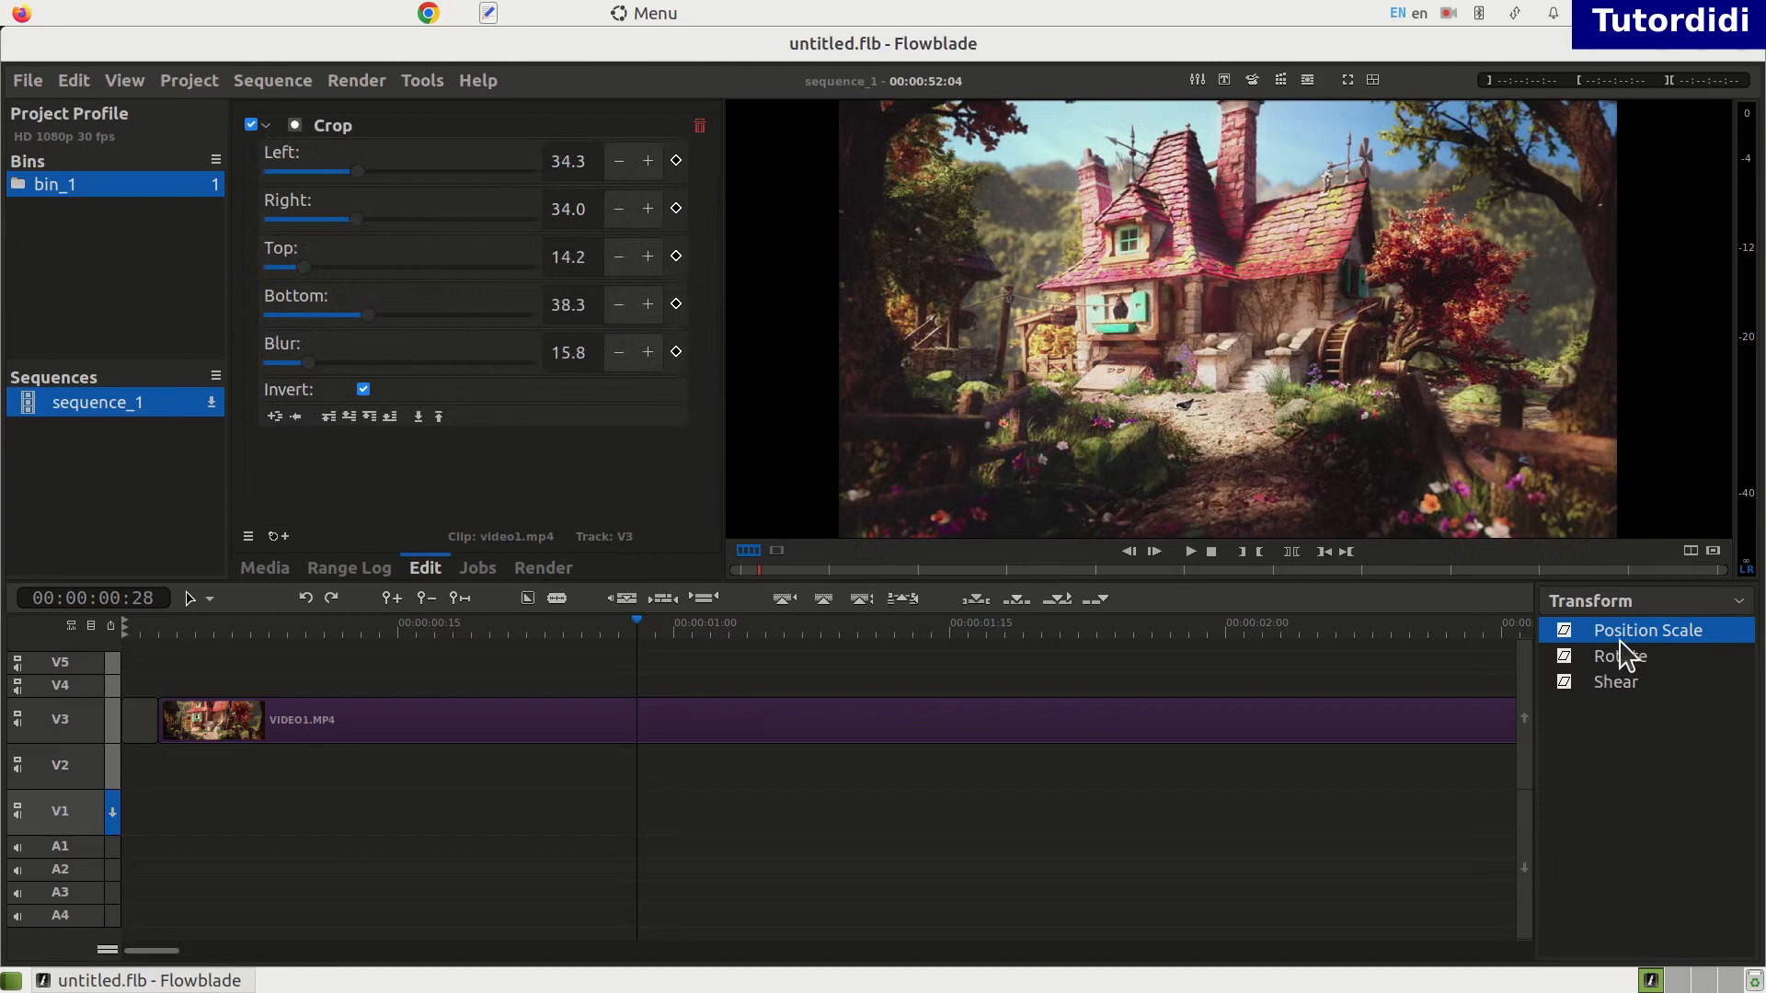
drag(1629, 633, 571, 721)
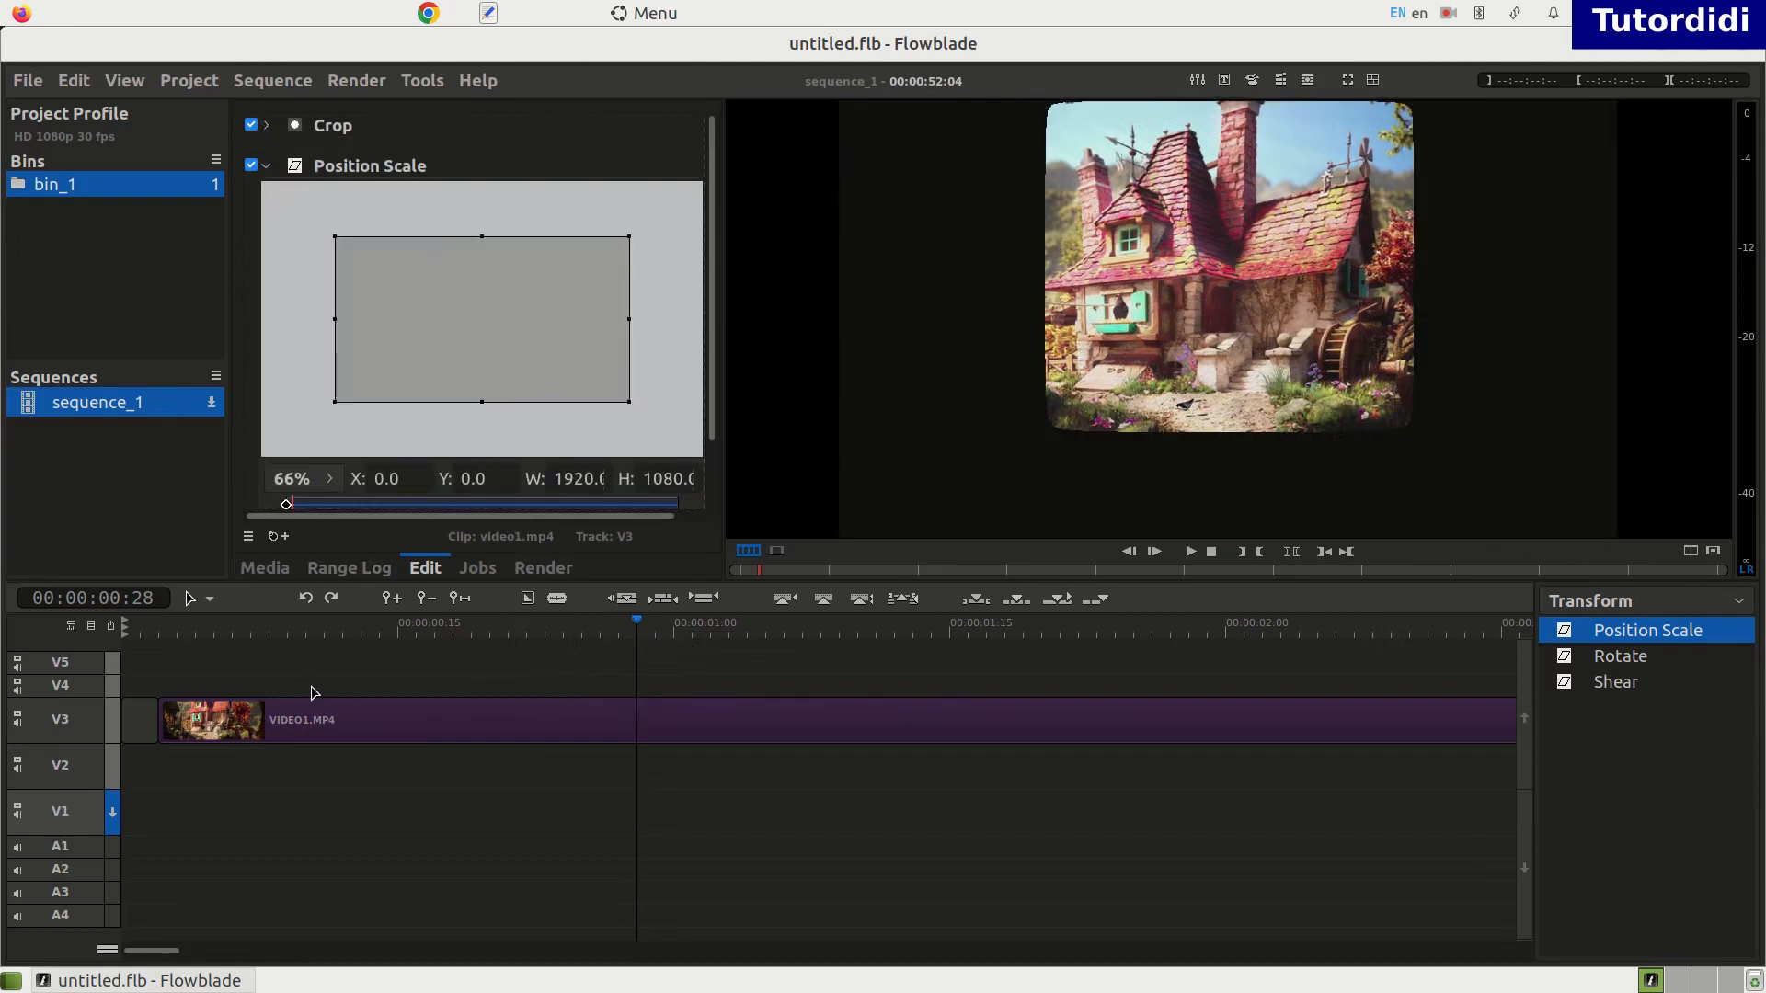
- Shrink the Position Scale frame proportionally and place it at the centre of the full-size picture area
click(346, 131)
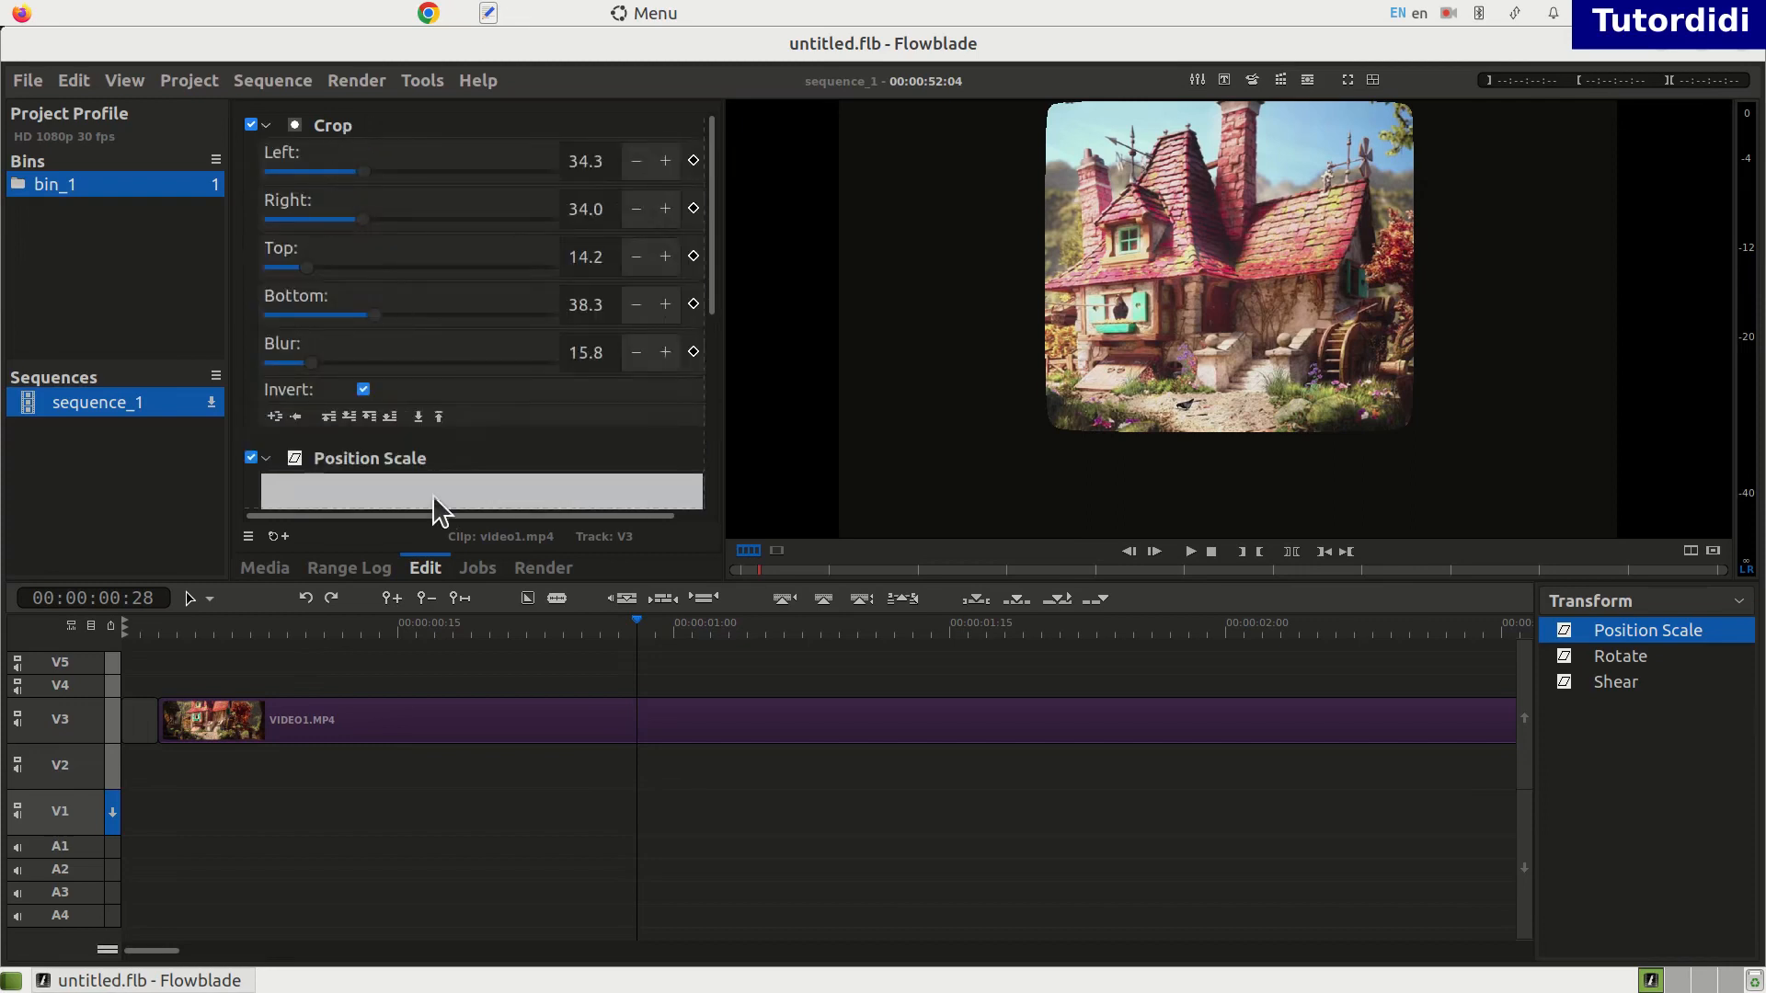
scroll(434, 505, down, 3)
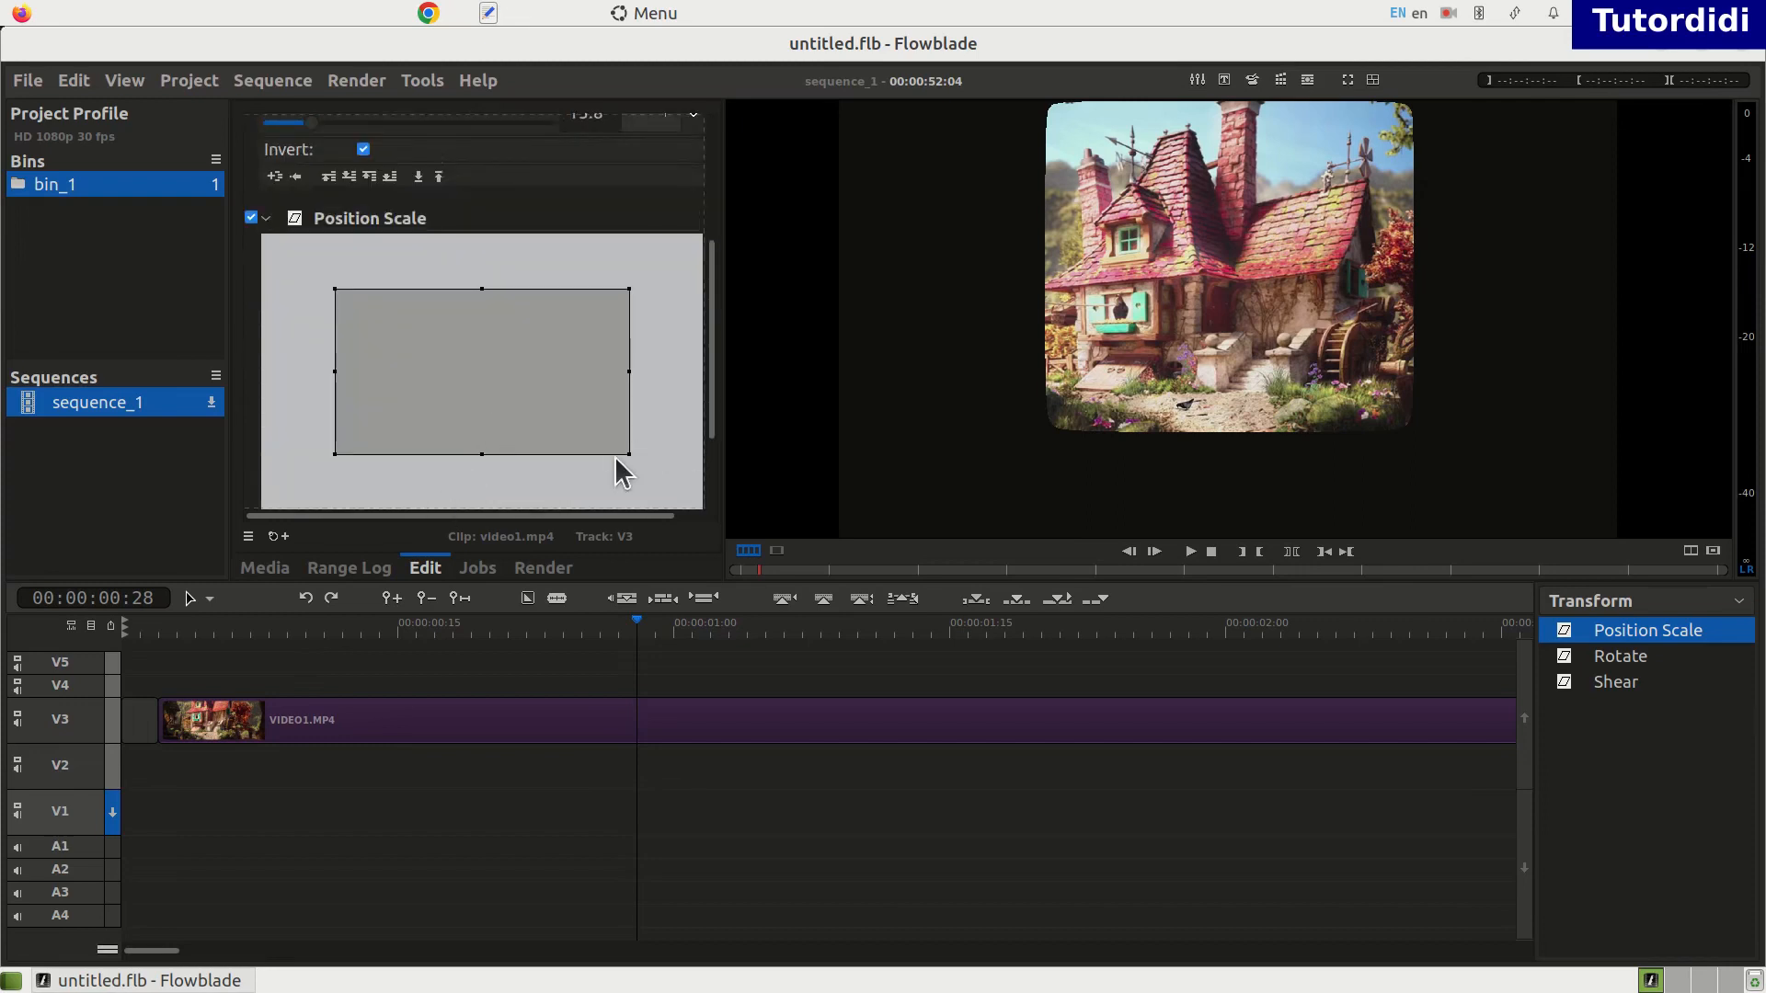
drag(625, 452, 538, 403)
drag(420, 320, 556, 427)
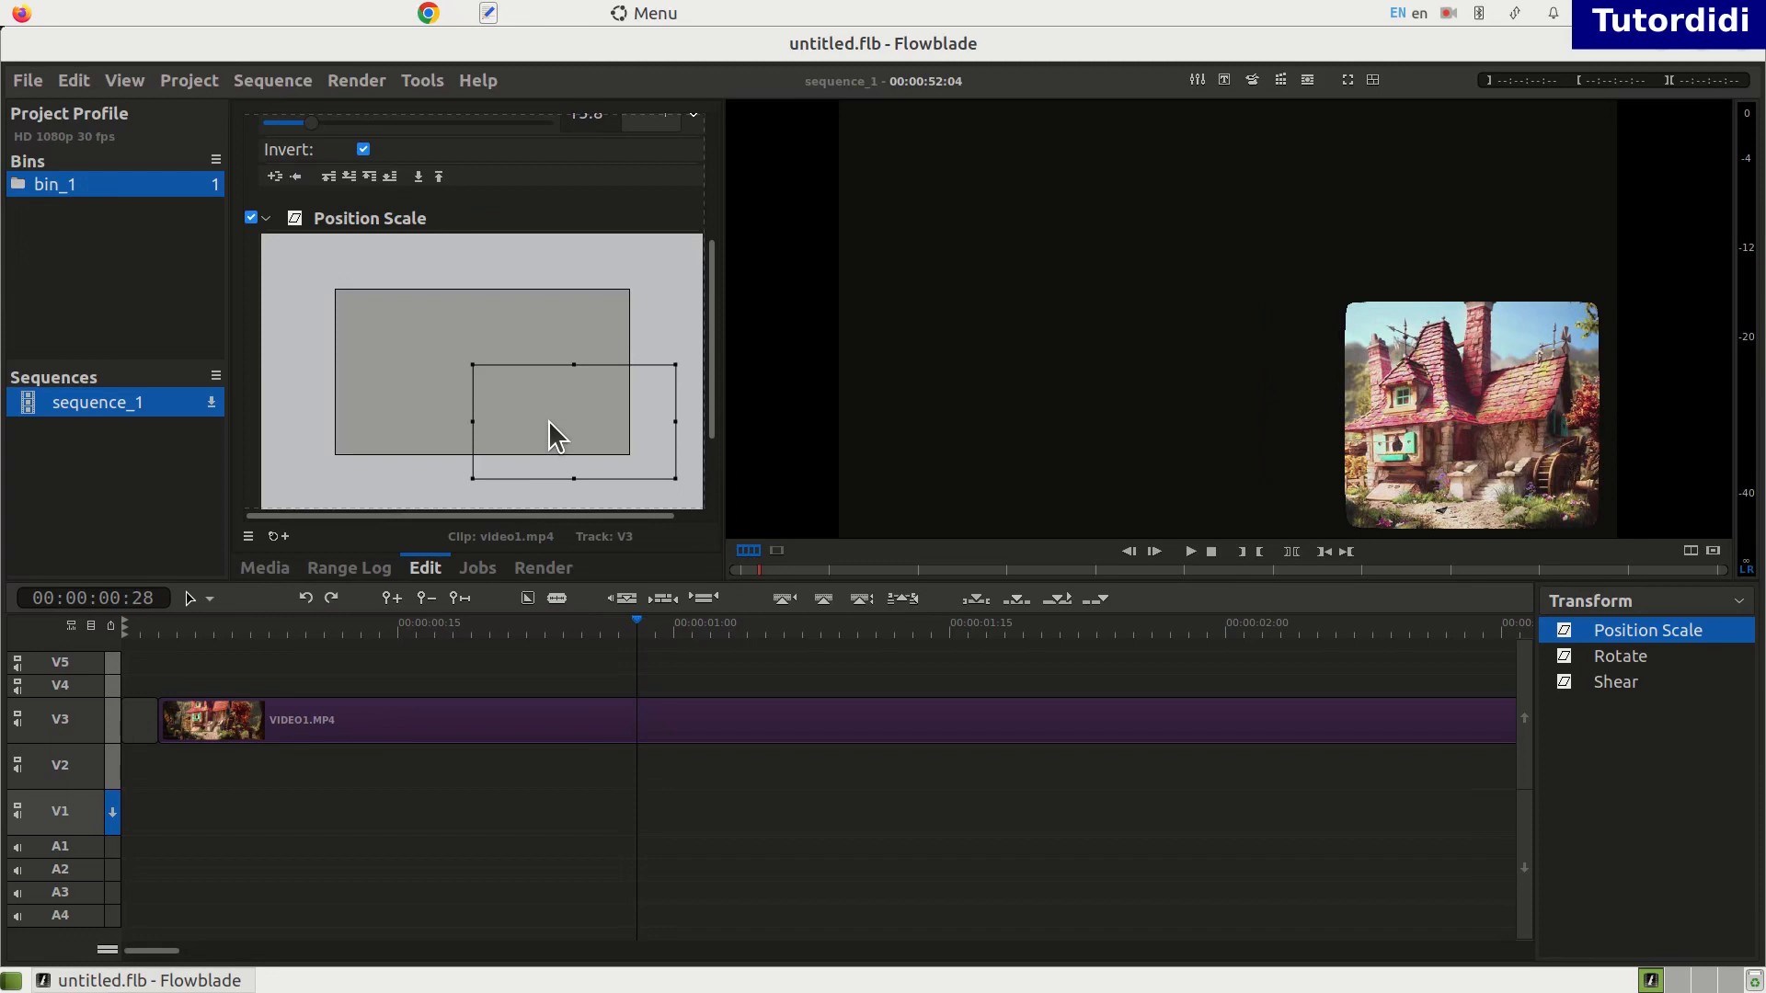
drag(553, 418, 460, 370)
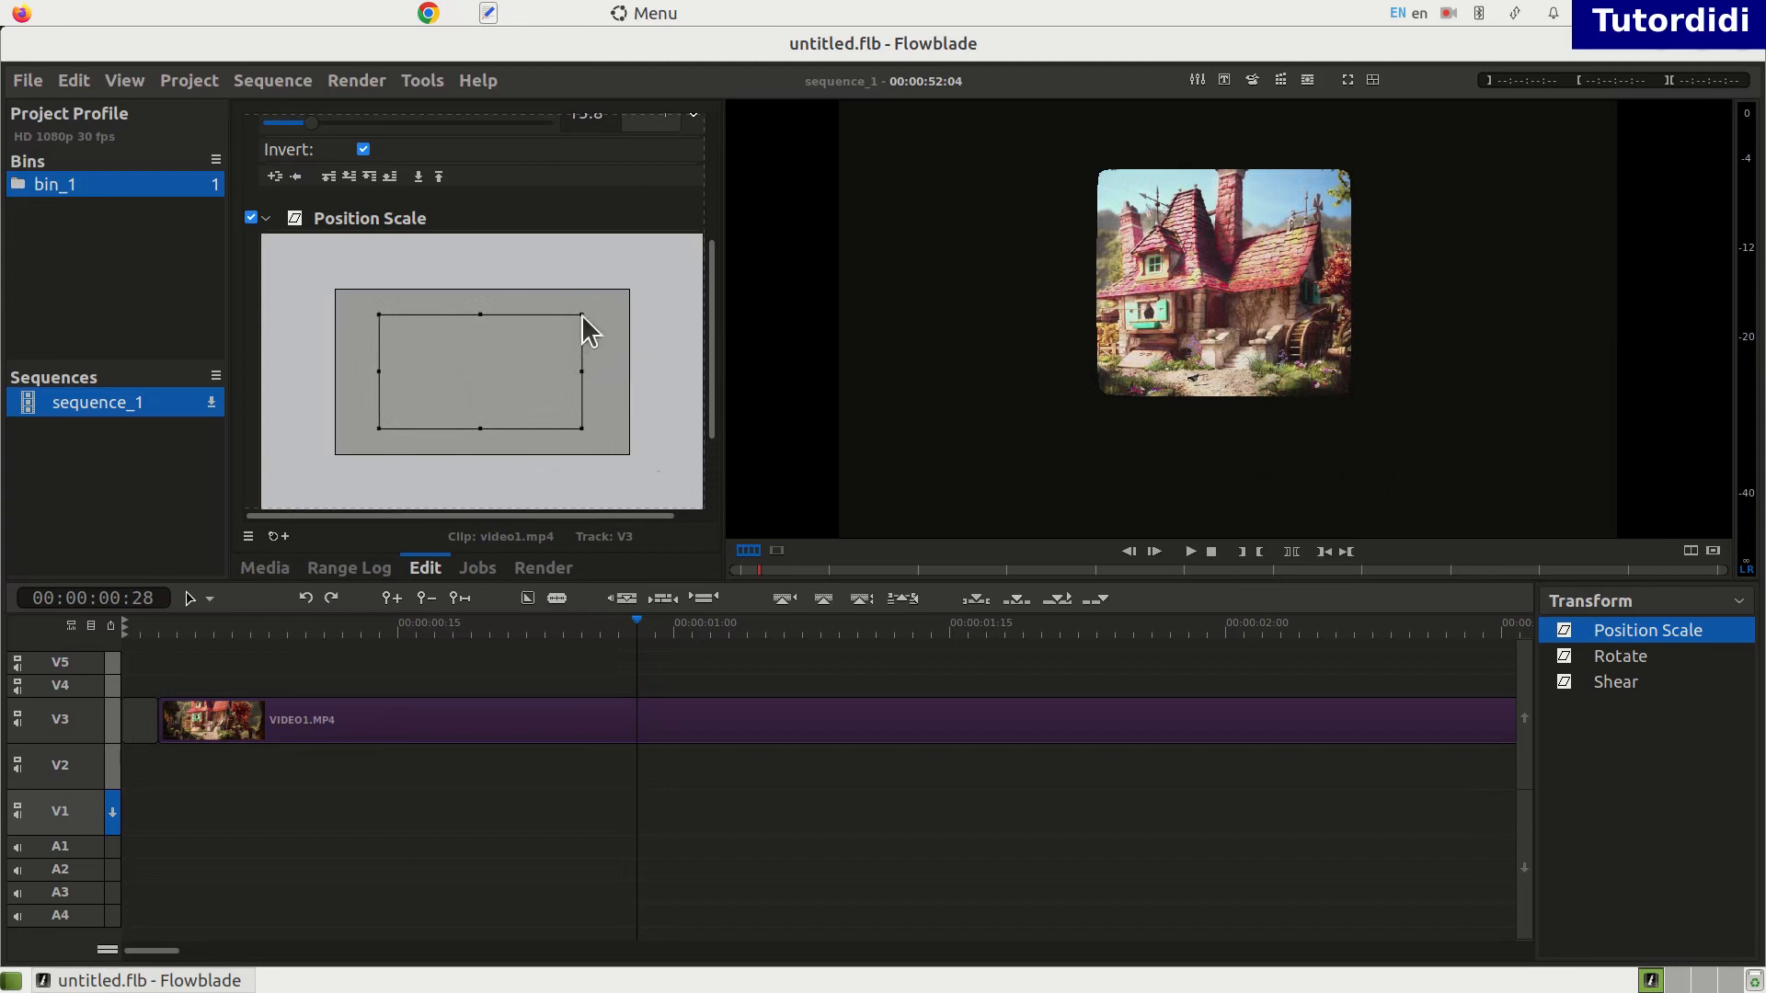
drag(582, 314, 569, 333)
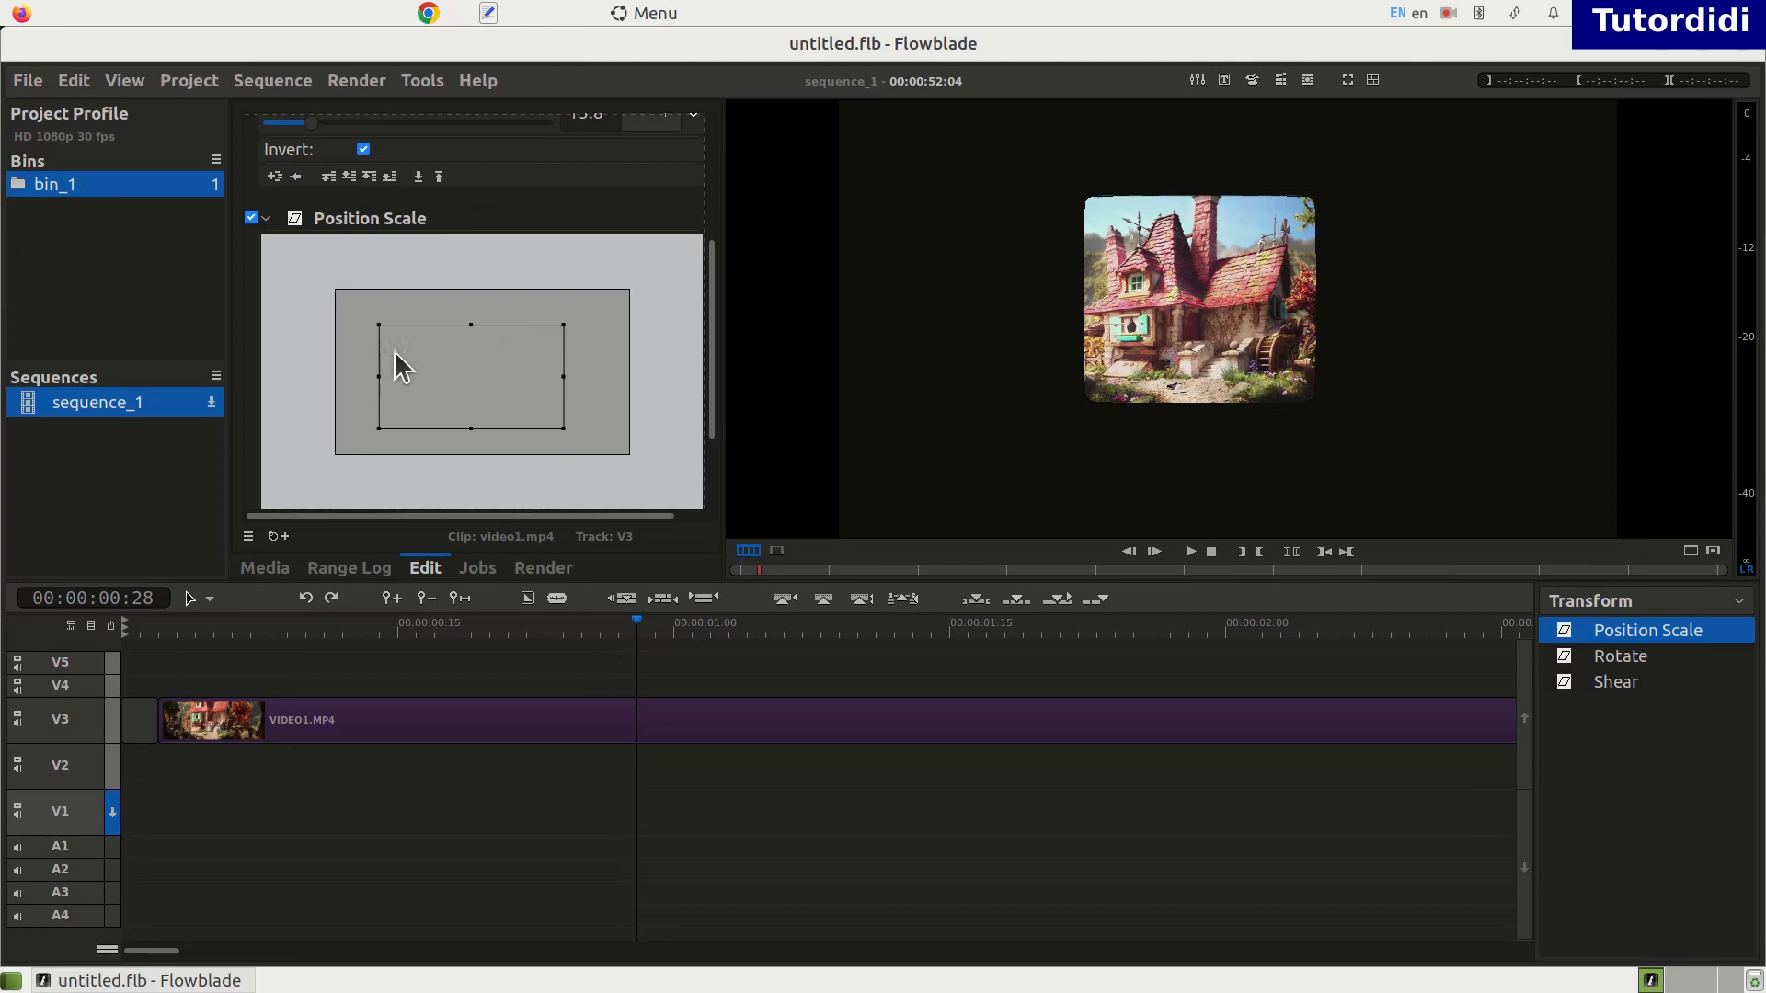
drag(416, 363, 423, 357)
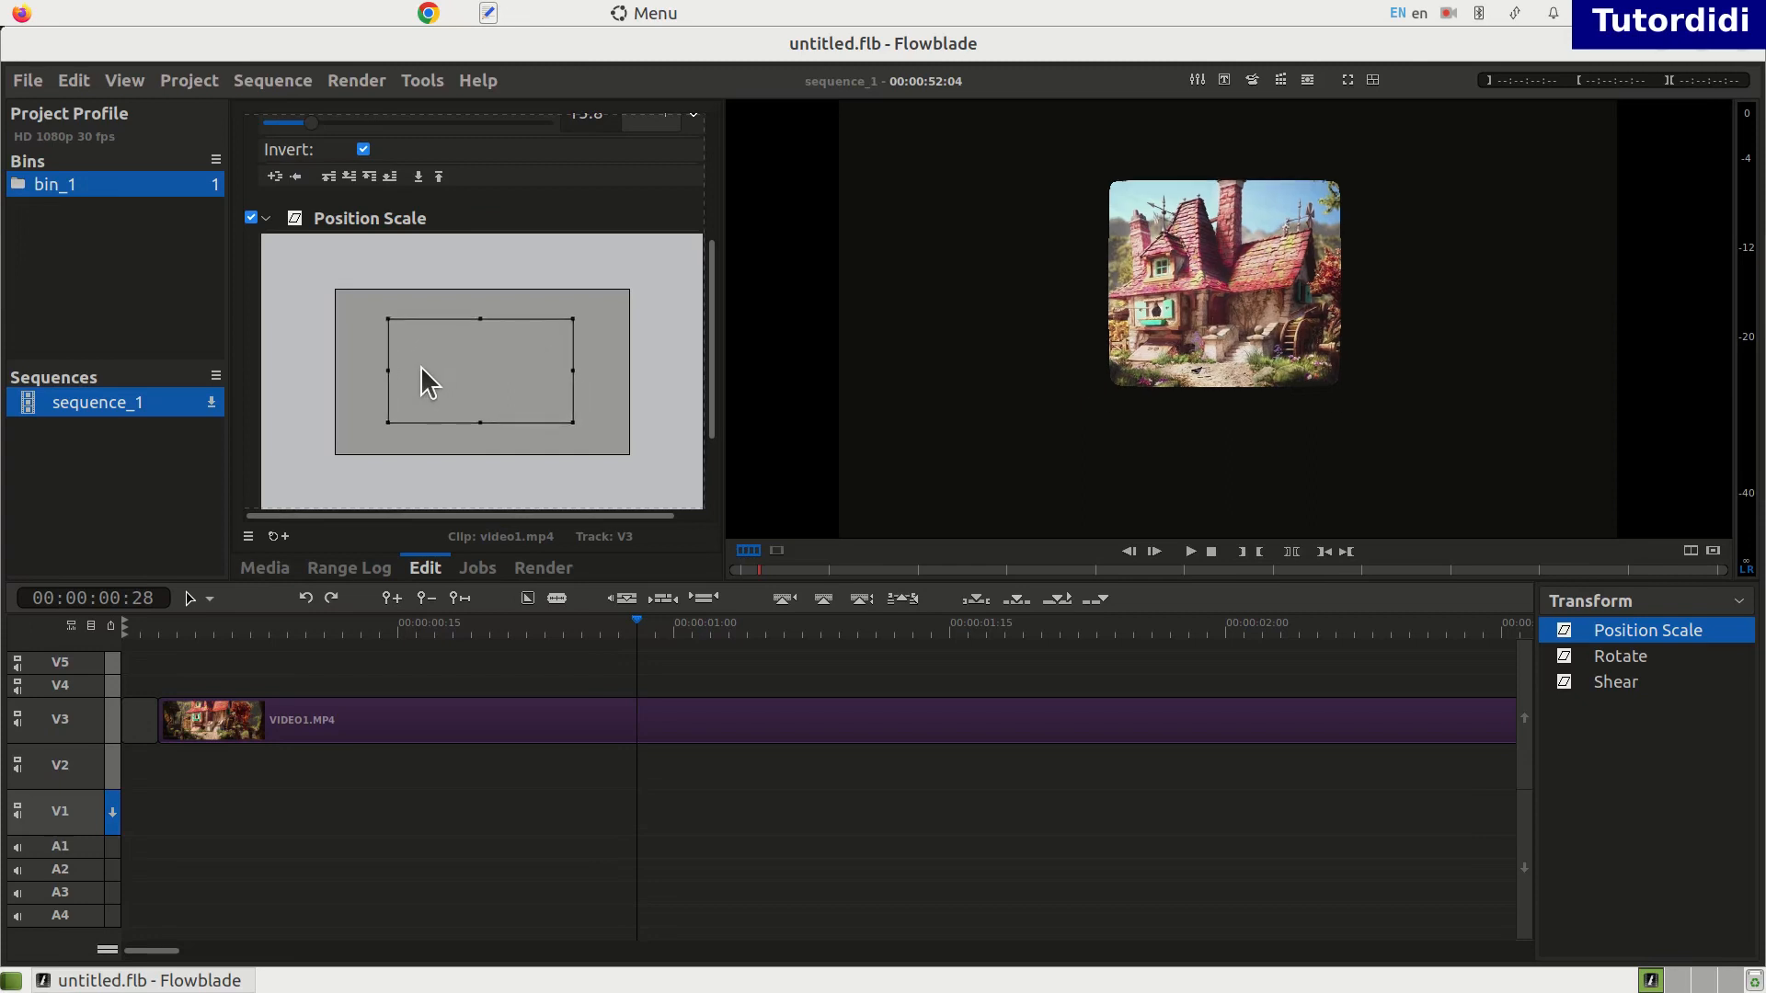